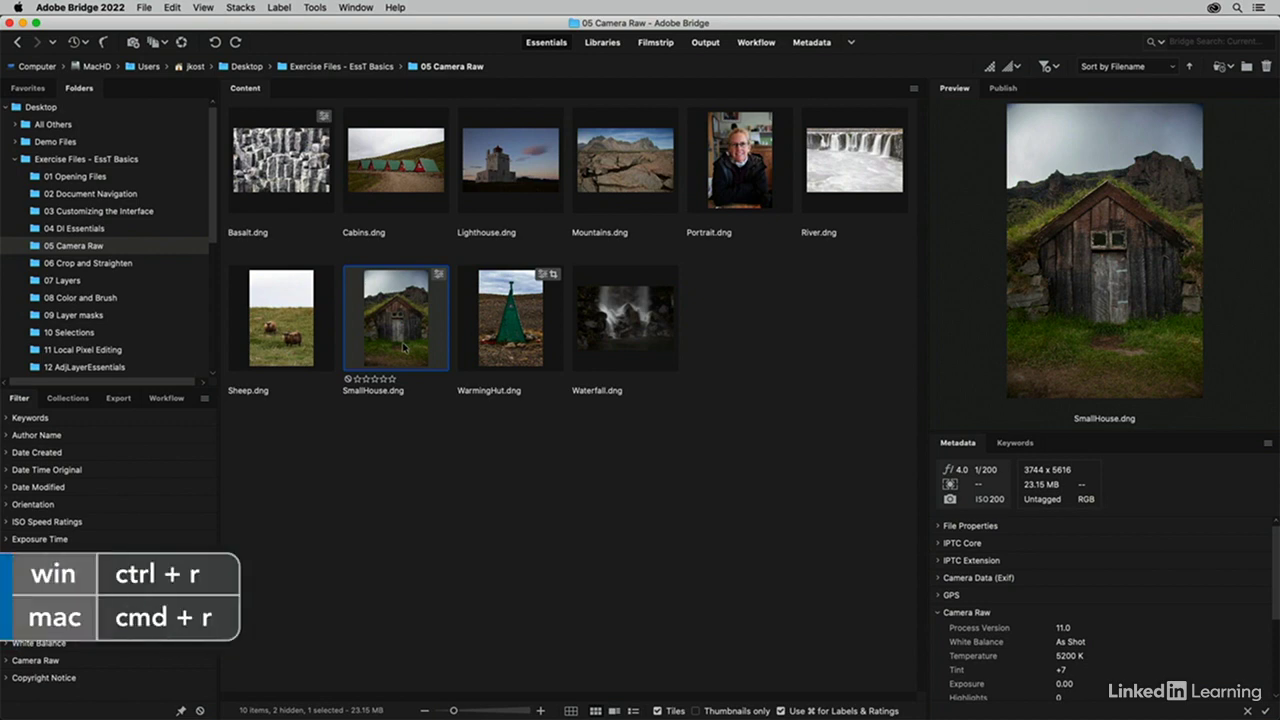
Open SmallHouse.dng in Camera Raw and remove the chromatic aberration, checking the mountain ridge at 100%.
key(super+r)
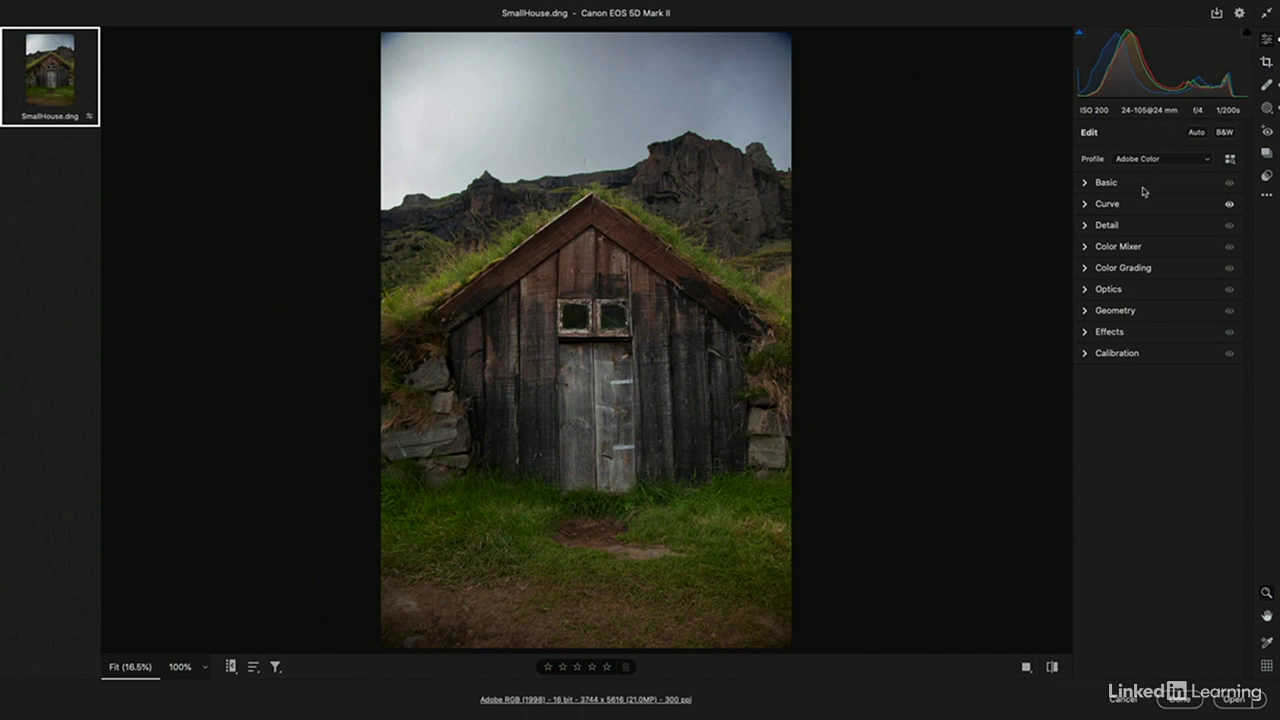
click(1086, 291)
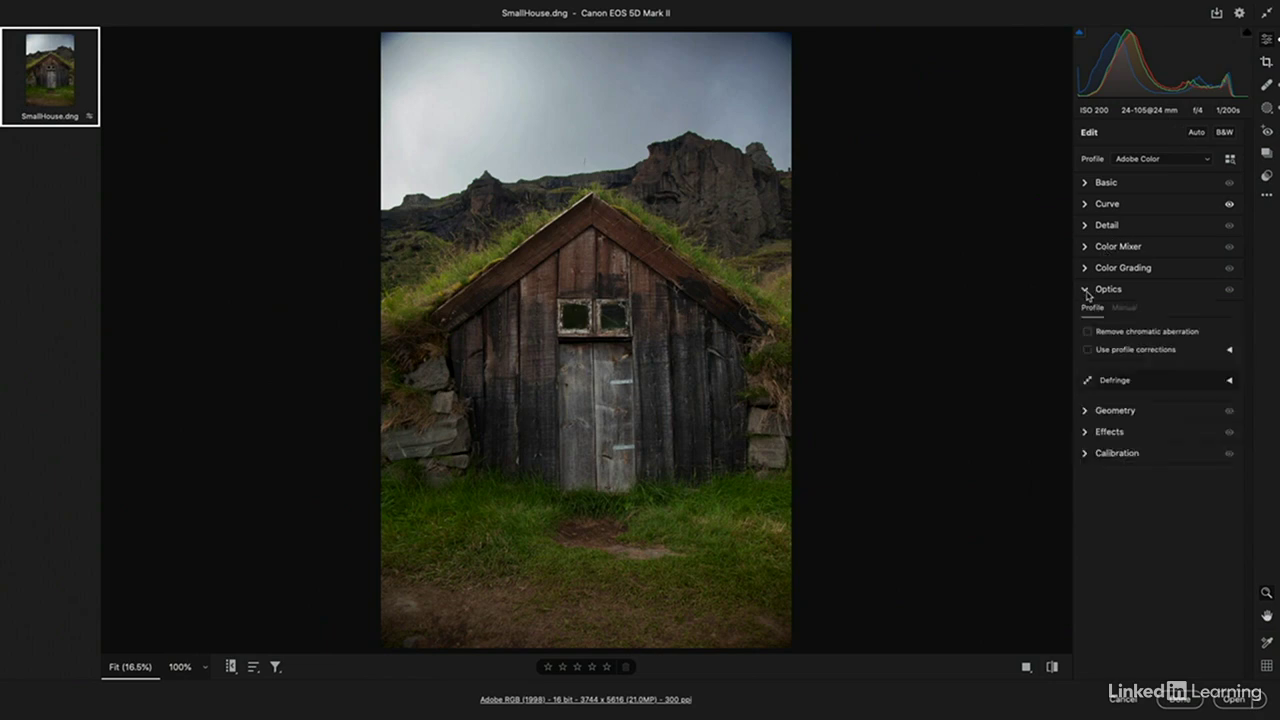
click(776, 155)
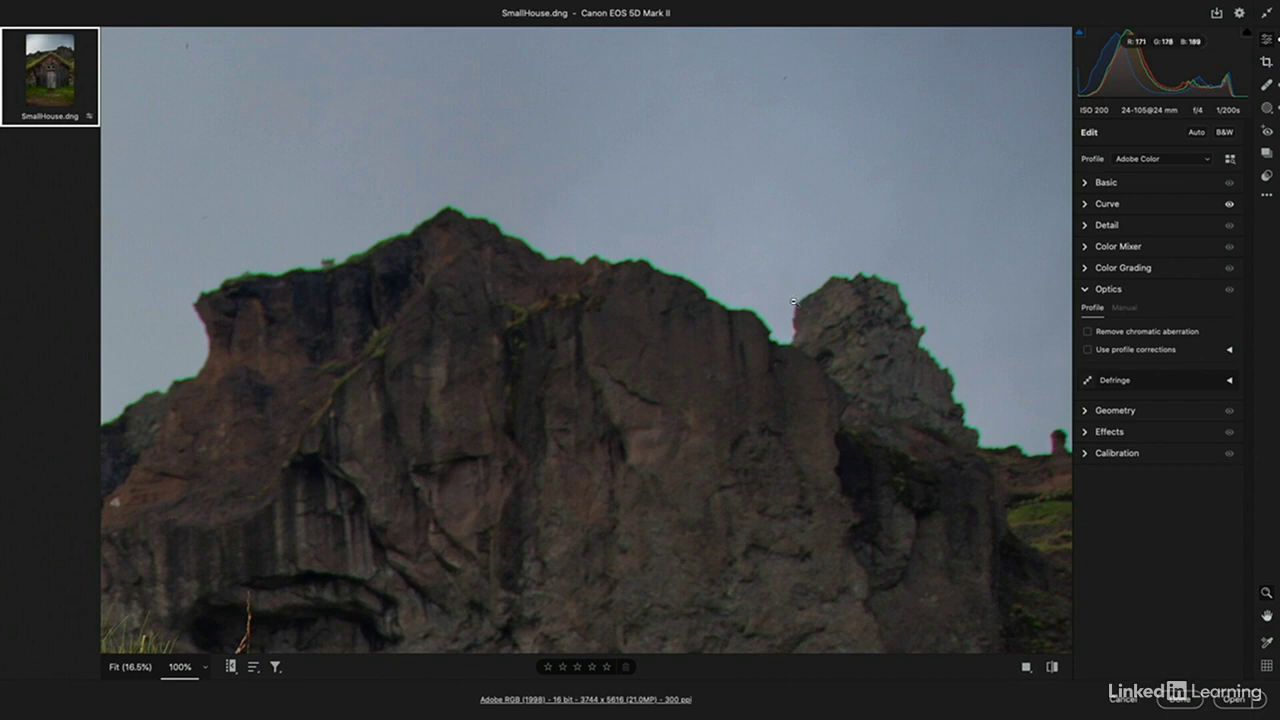
click(1088, 332)
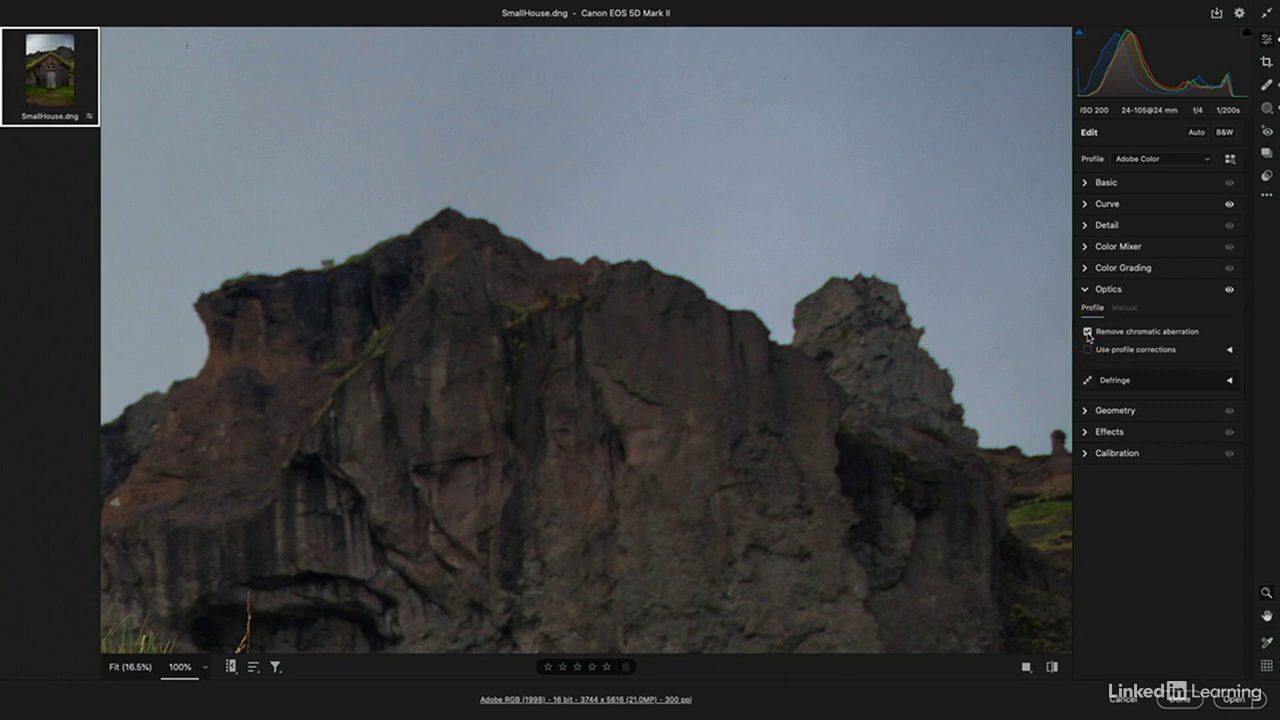
key(ctrl+0)
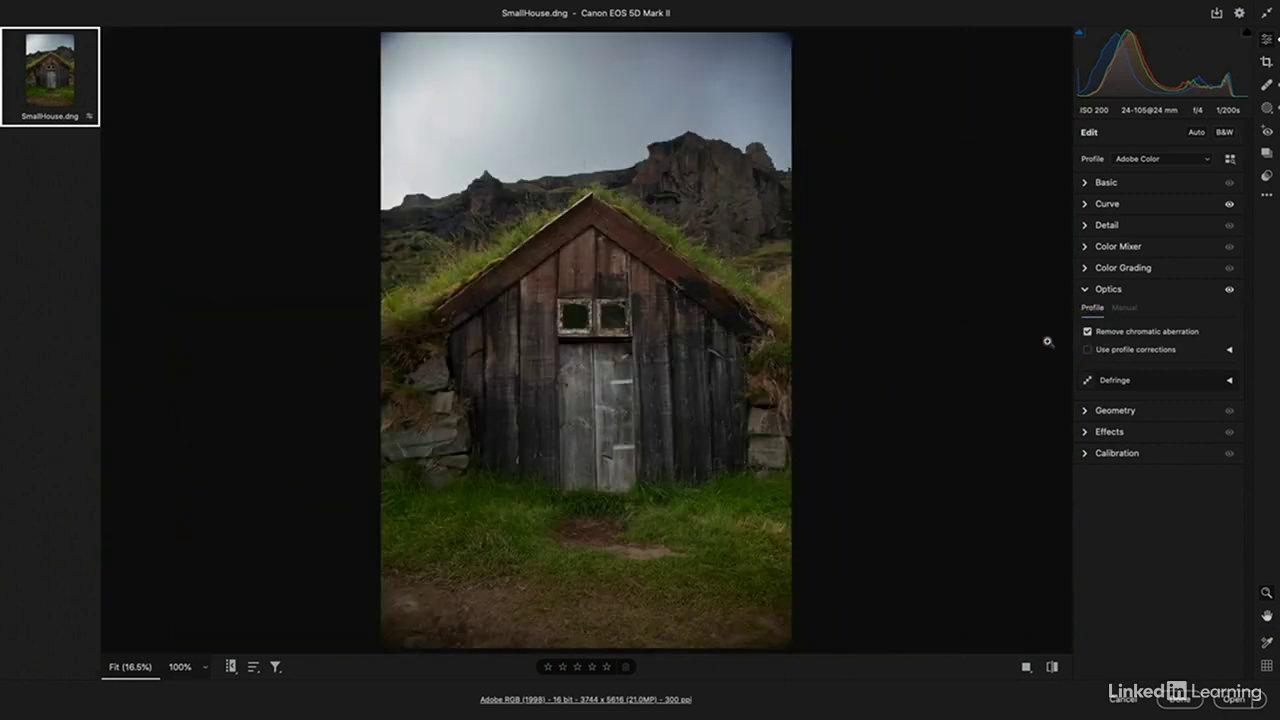
Enable the lens profile corrections, comparing the photo with and without them and reviewing the lens profile settings.
click(1088, 350)
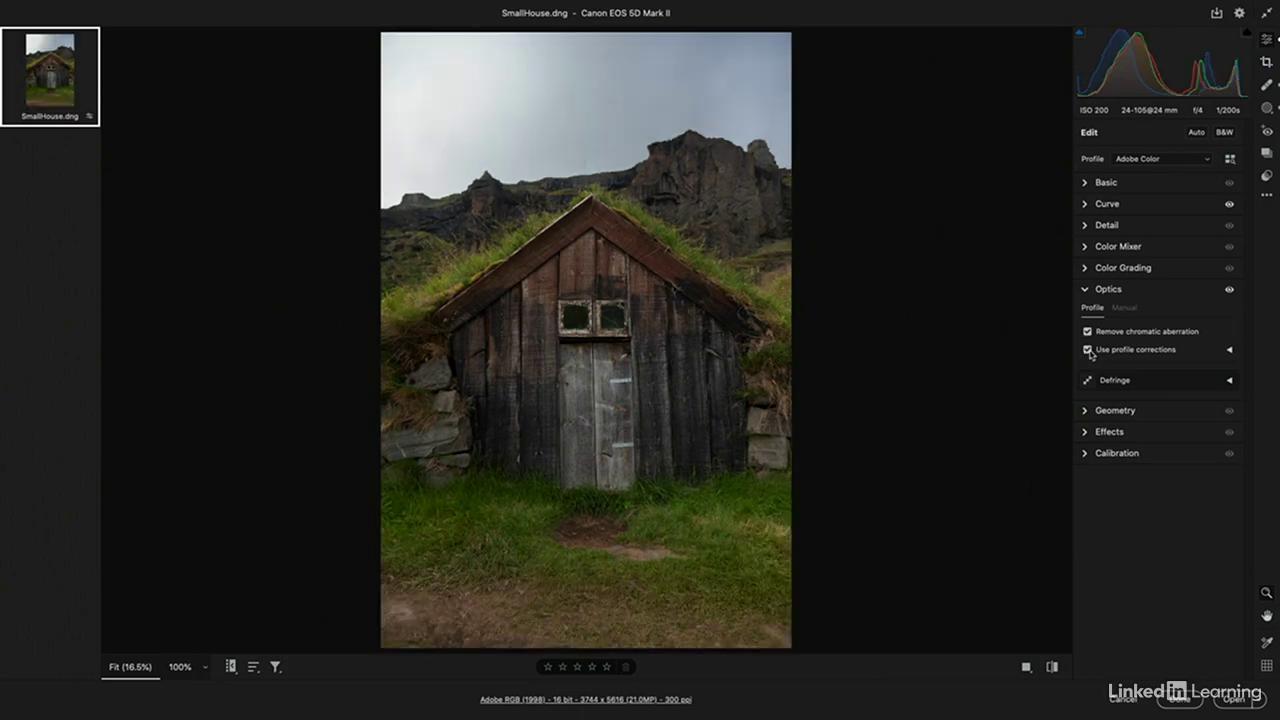
click(1088, 350)
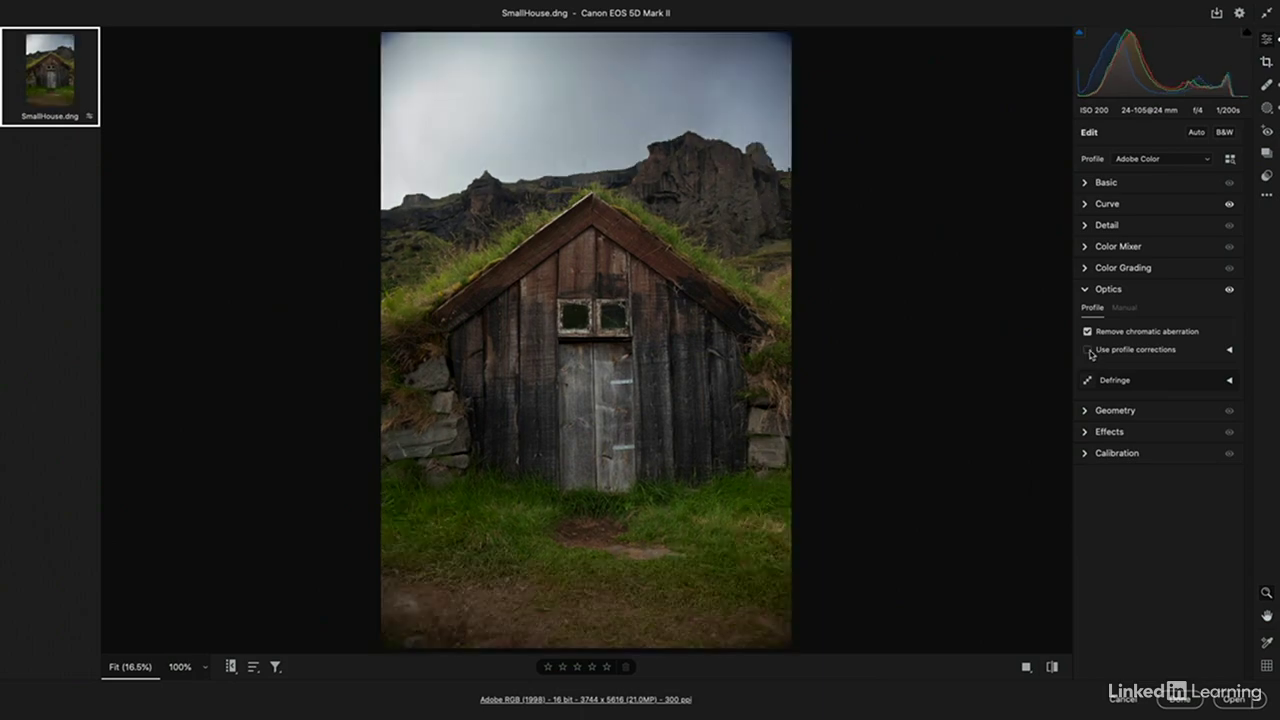
click(1089, 351)
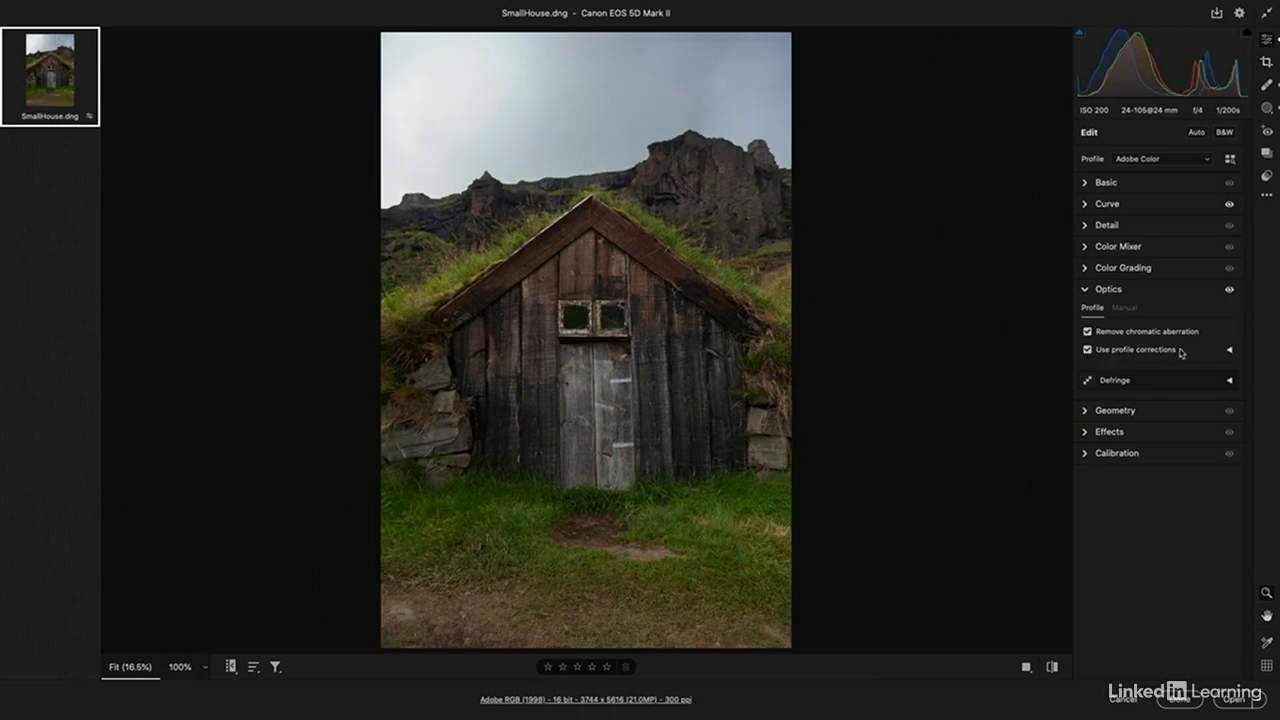
click(1229, 351)
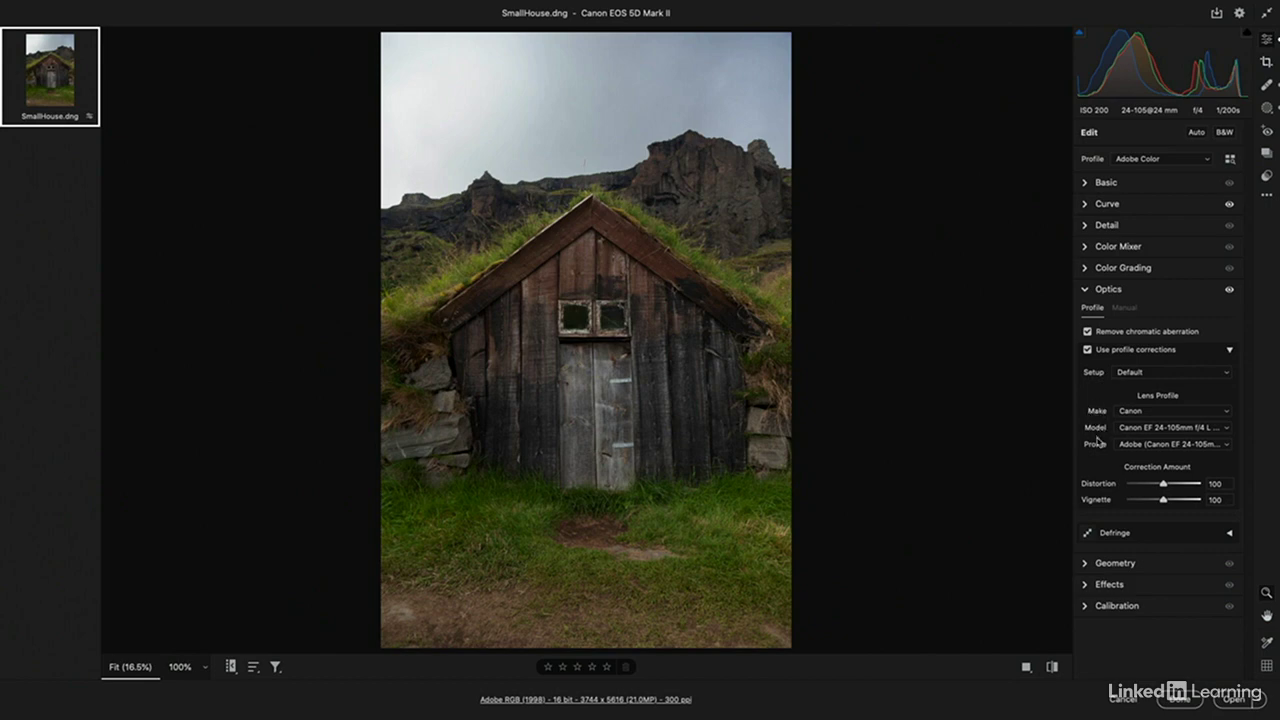
click(1231, 349)
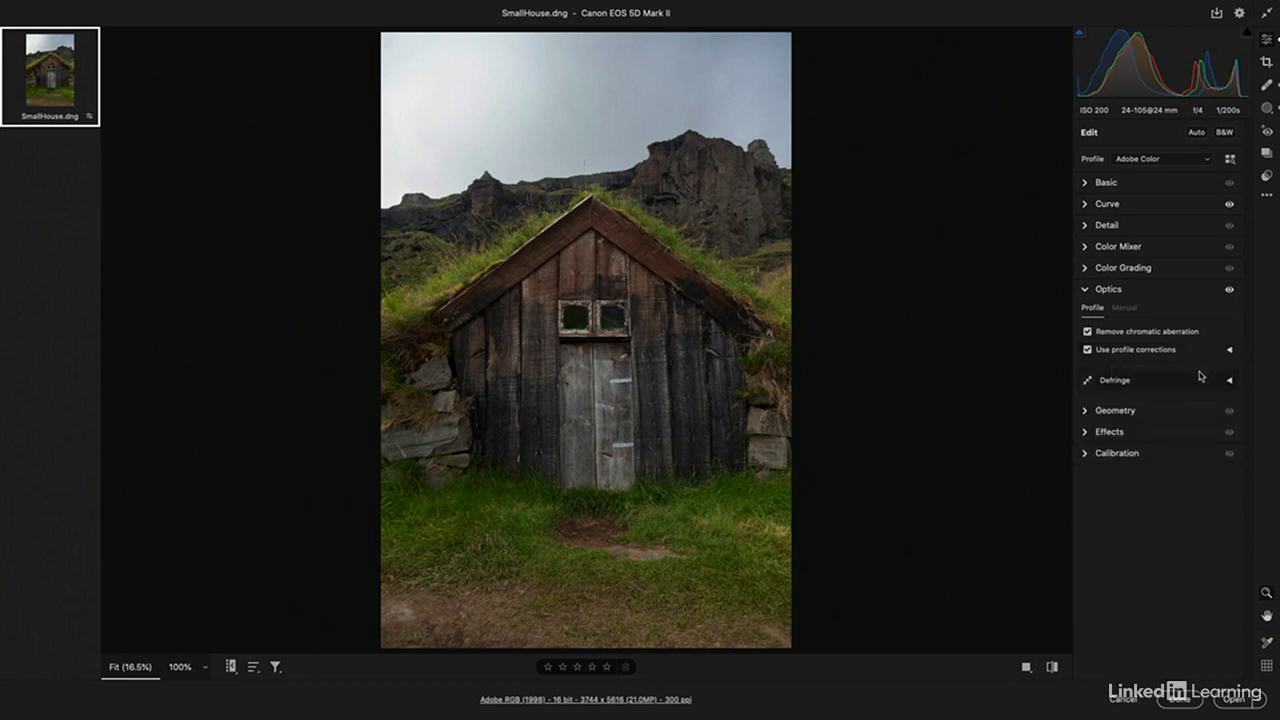
Try the Auto, Level, Vertical and Full Upright perspective corrections on the house.
click(1124, 411)
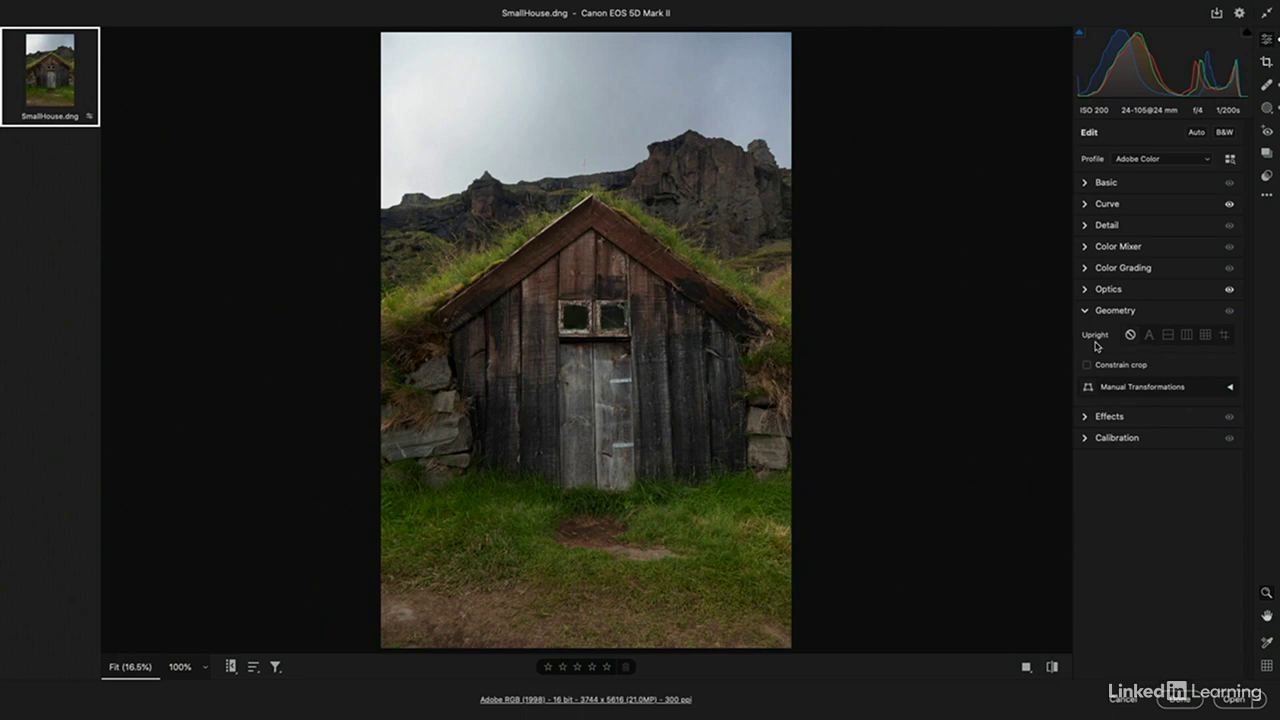
click(1150, 337)
click(1167, 337)
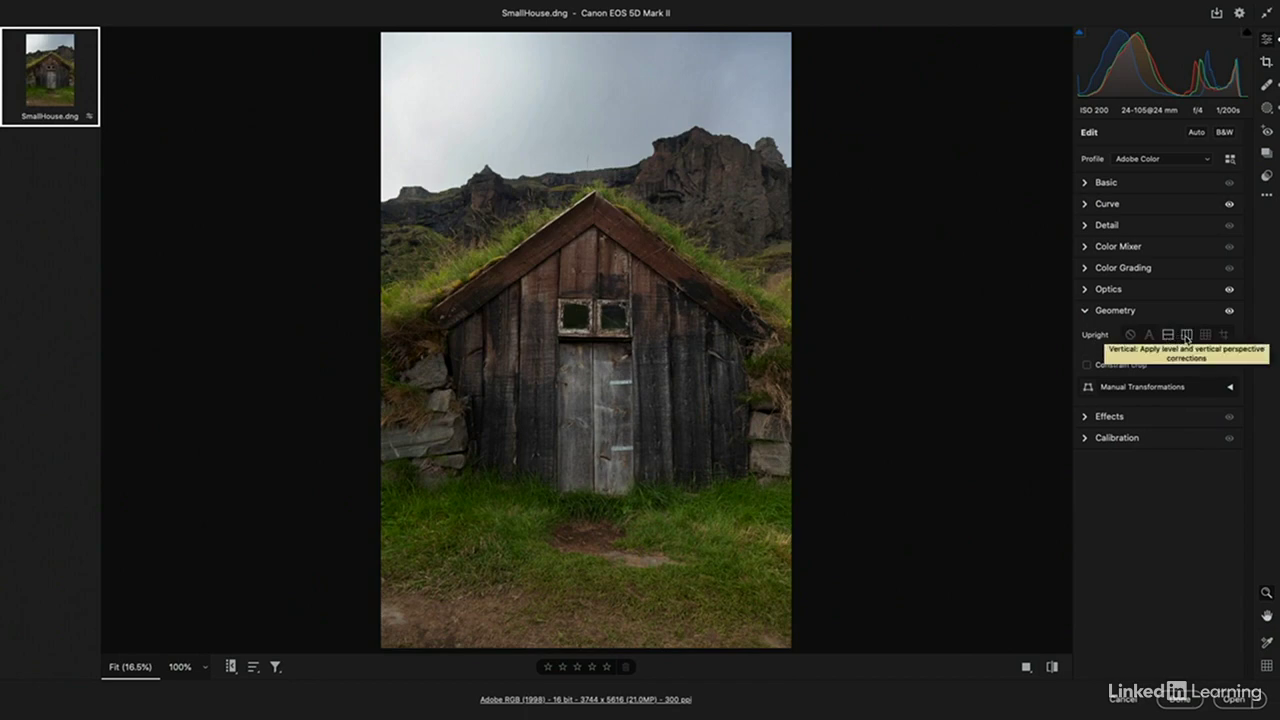
click(1185, 336)
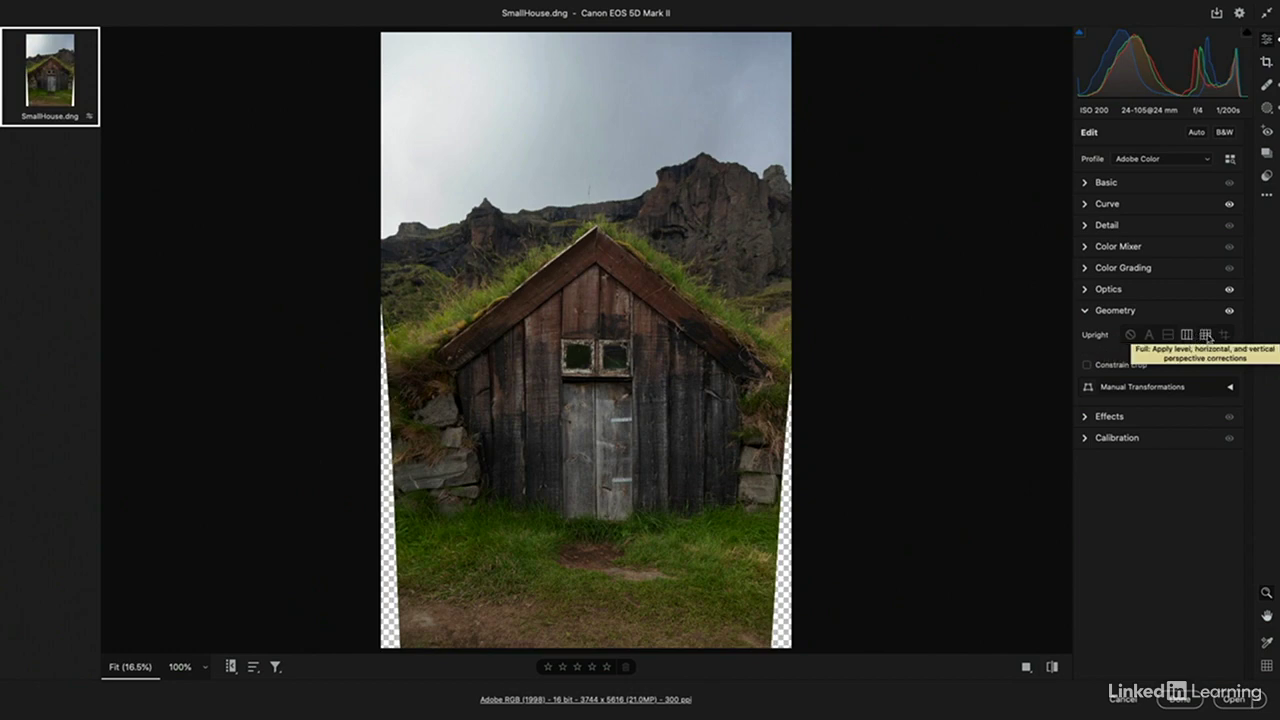
click(1207, 337)
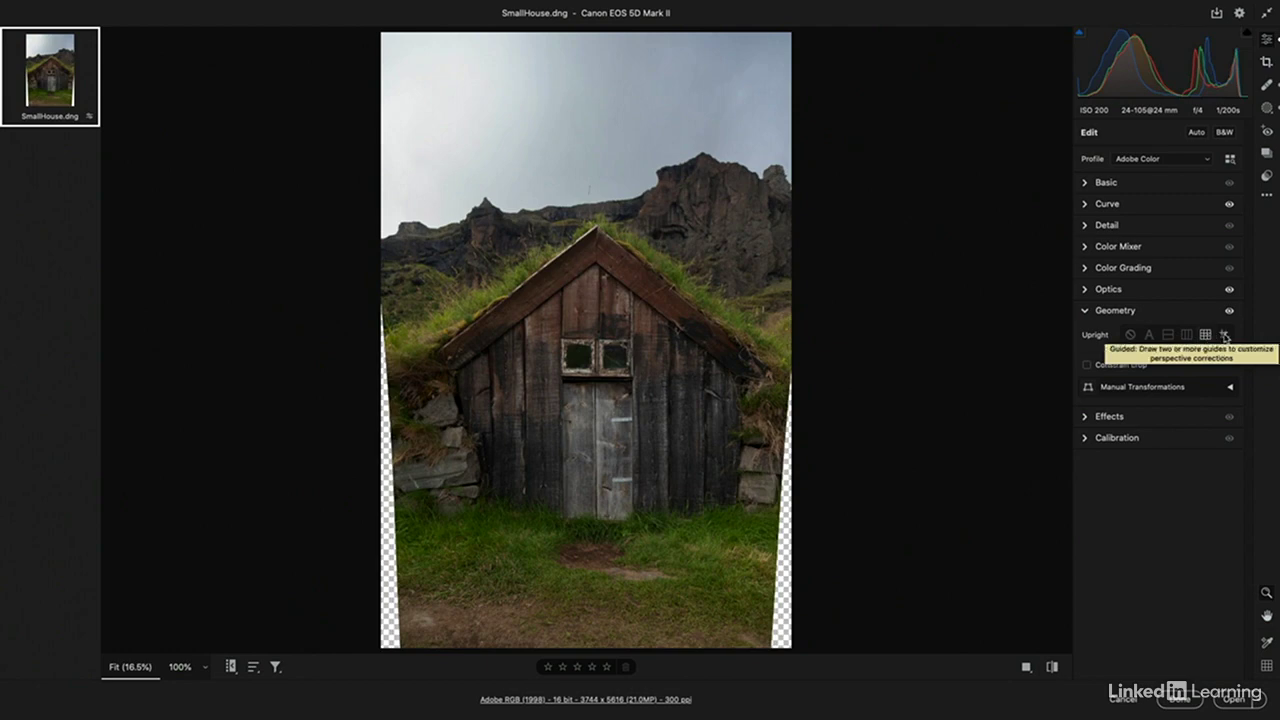
Use Guided Upright with two vertical guides along the house's left and right wall planks, fine-tuning the right one's lower end with the loupe.
click(1225, 337)
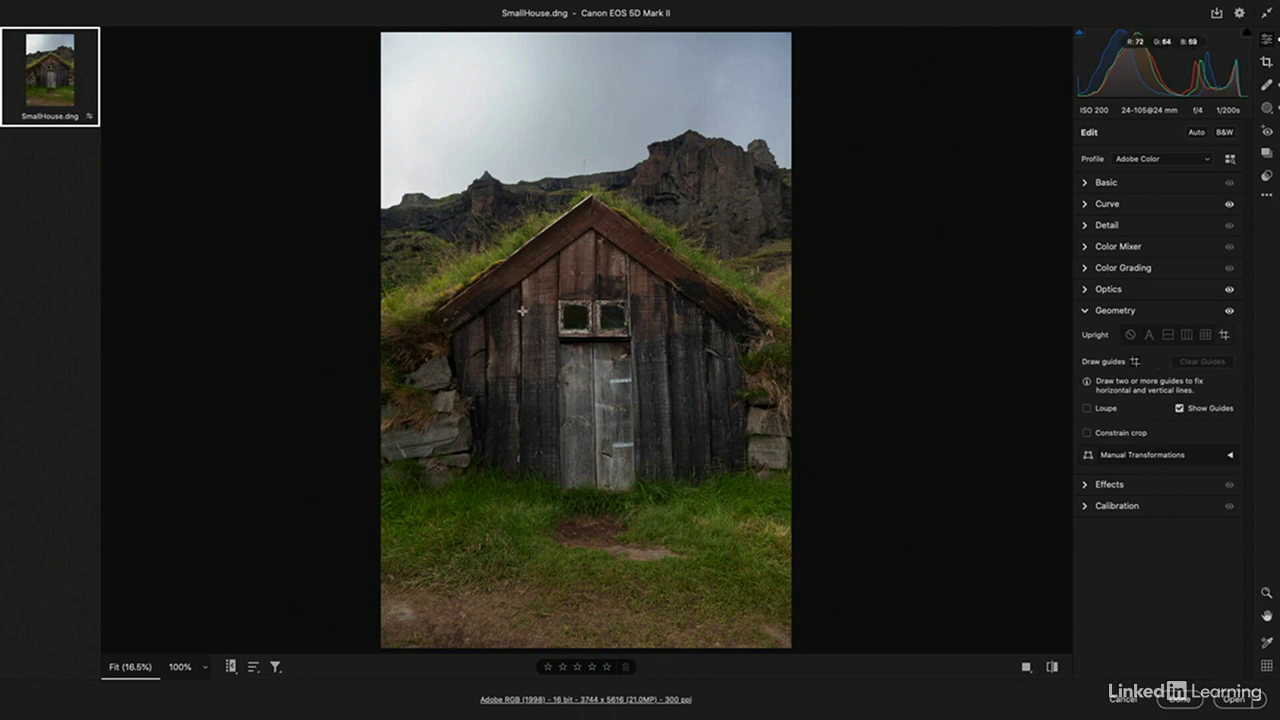
mouse_move(522, 285)
mouse_down()
mouse_move(521, 486)
mouse_move(521, 474)
mouse_up()
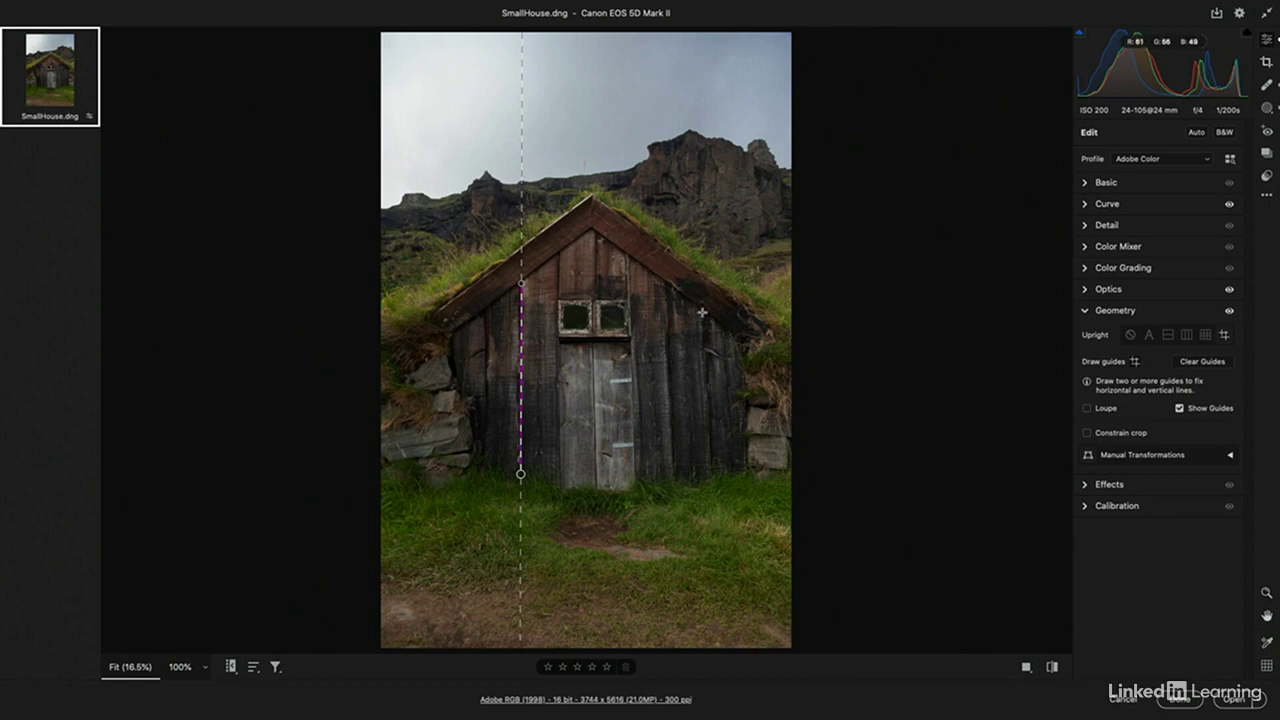
drag(703, 312, 709, 447)
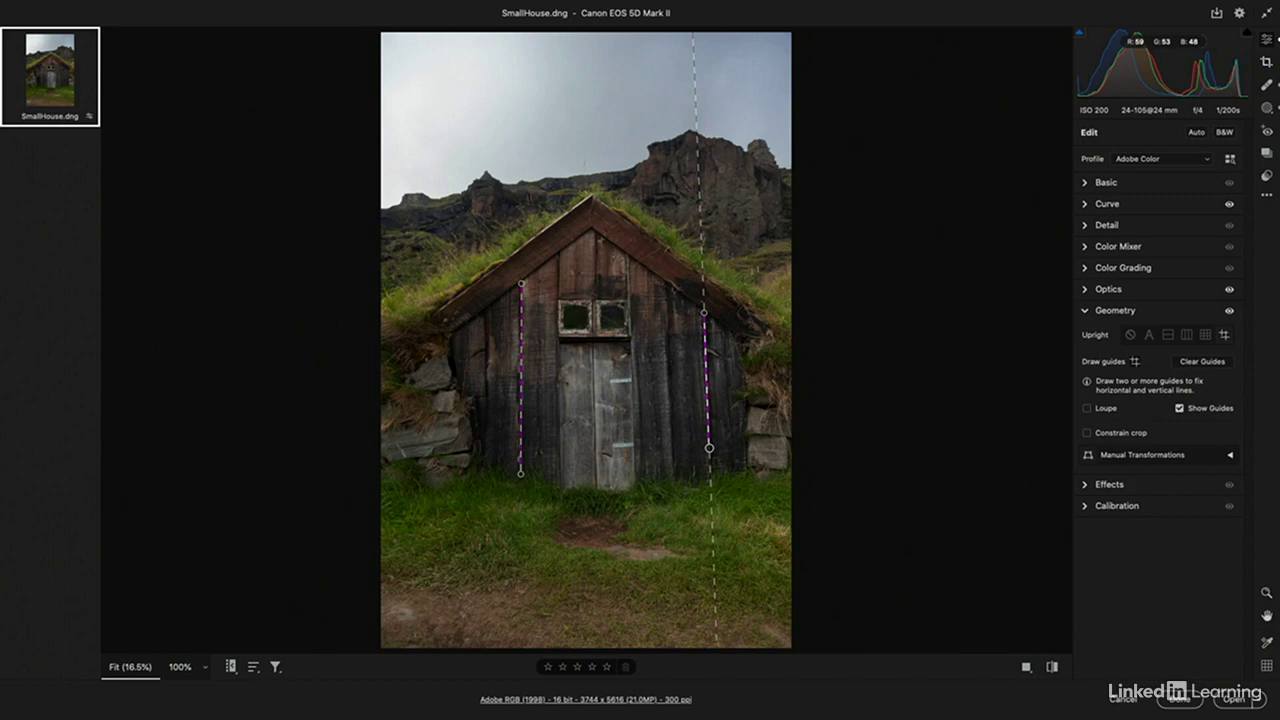
click(1087, 408)
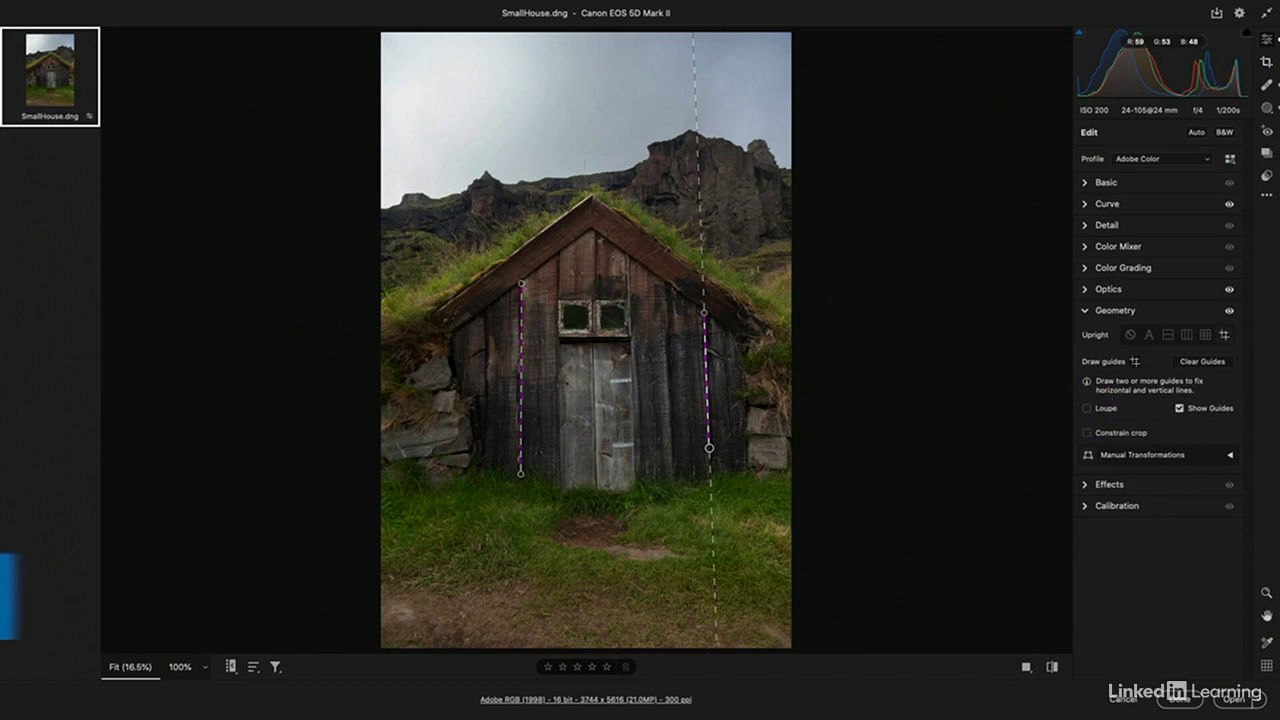
key(alt)
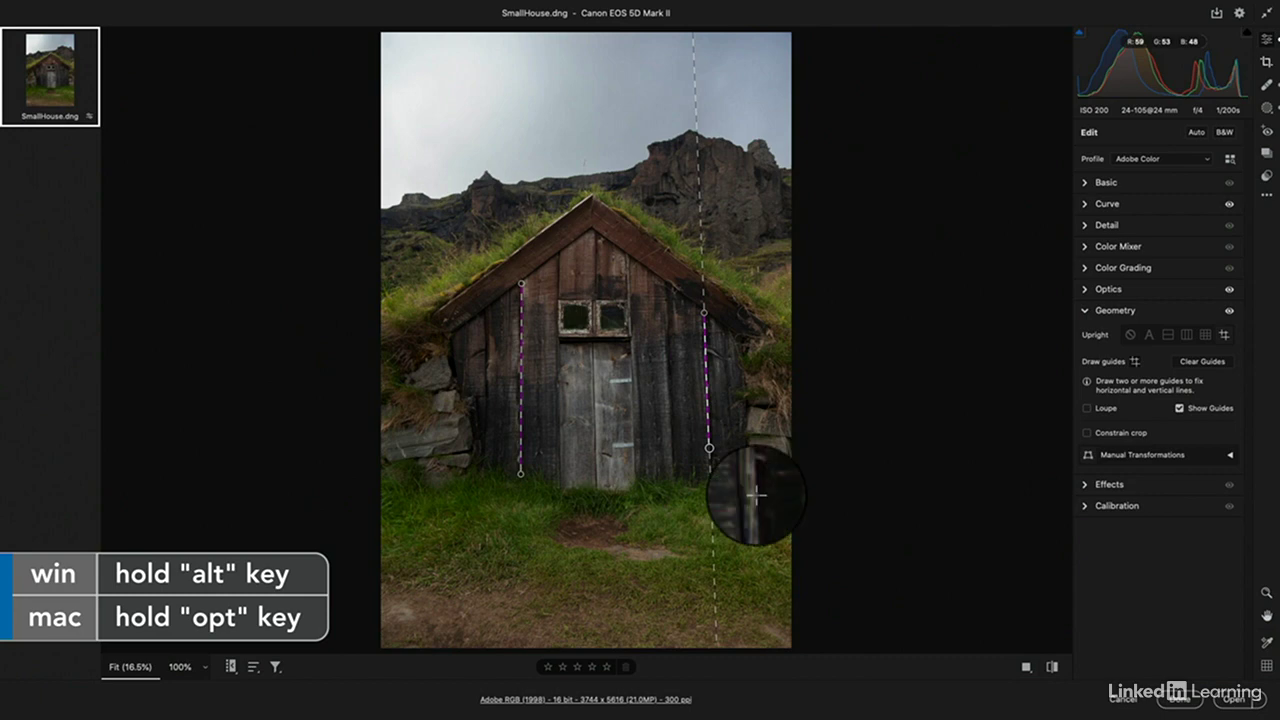
drag(757, 494, 755, 494)
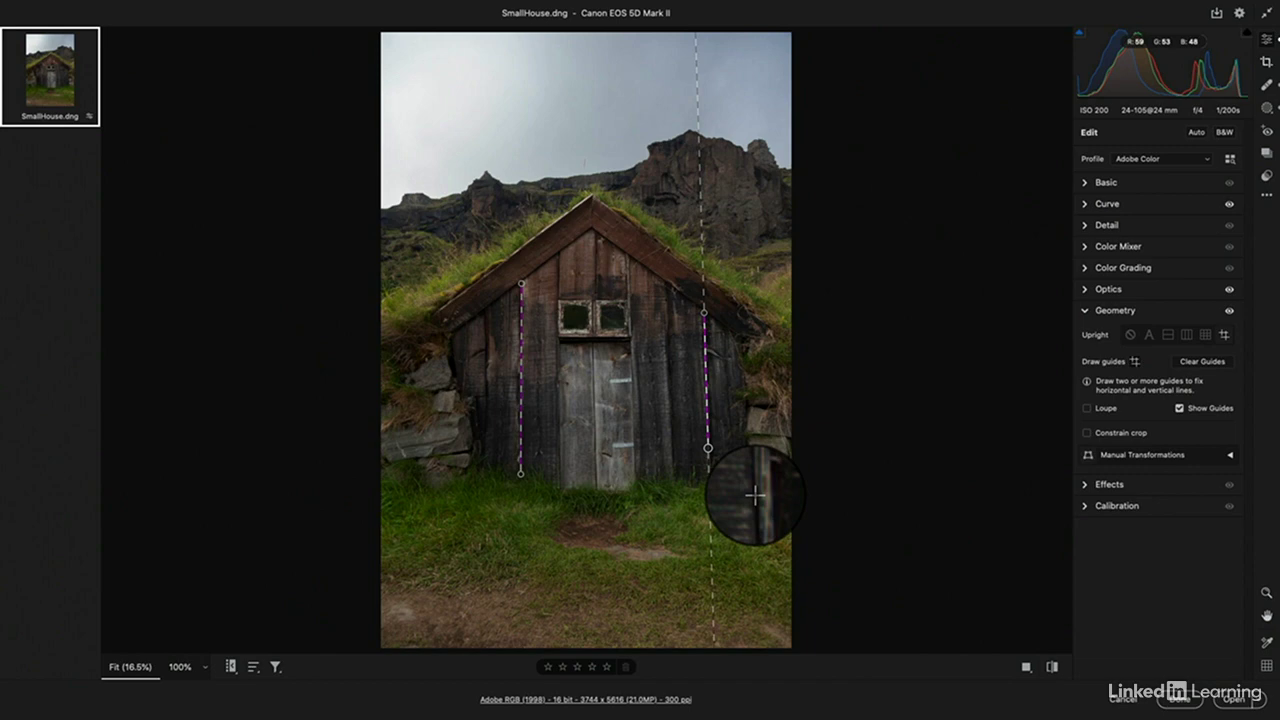
drag(755, 494, 755, 494)
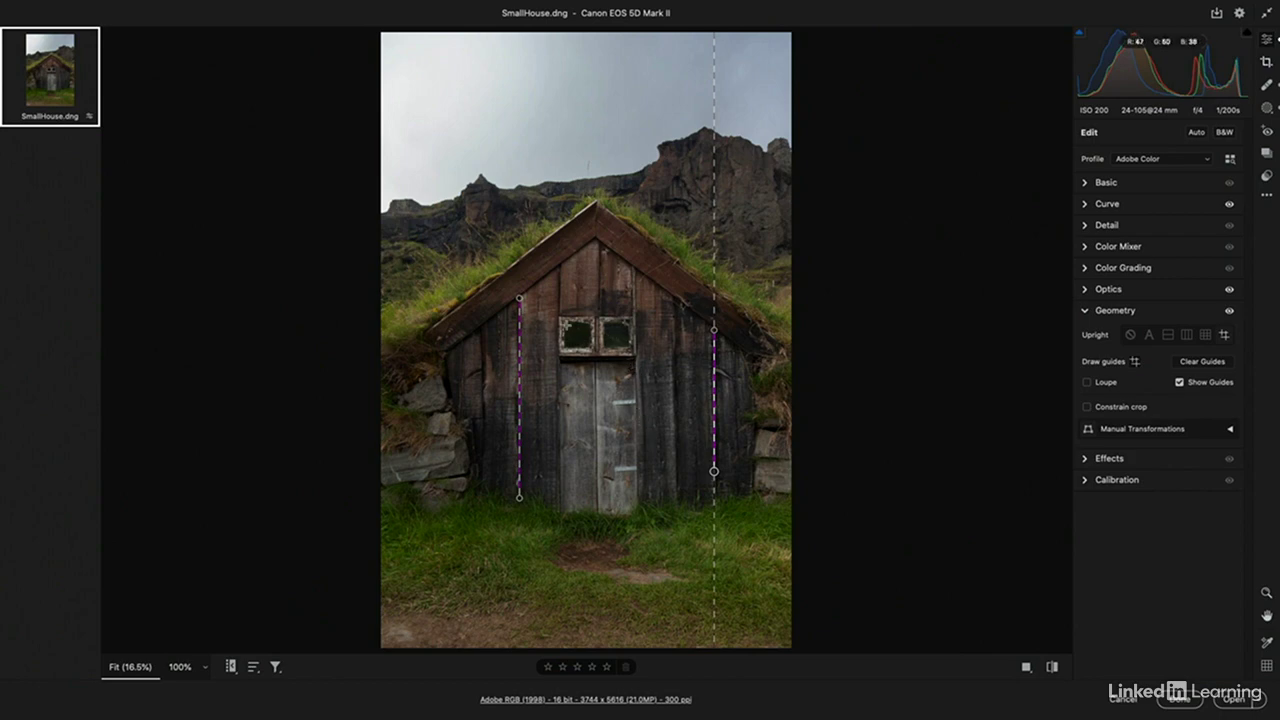
Add a horizontal guide along the upper edge of the windows and check the alignment against a temporary grid overlay.
drag(556, 318, 647, 314)
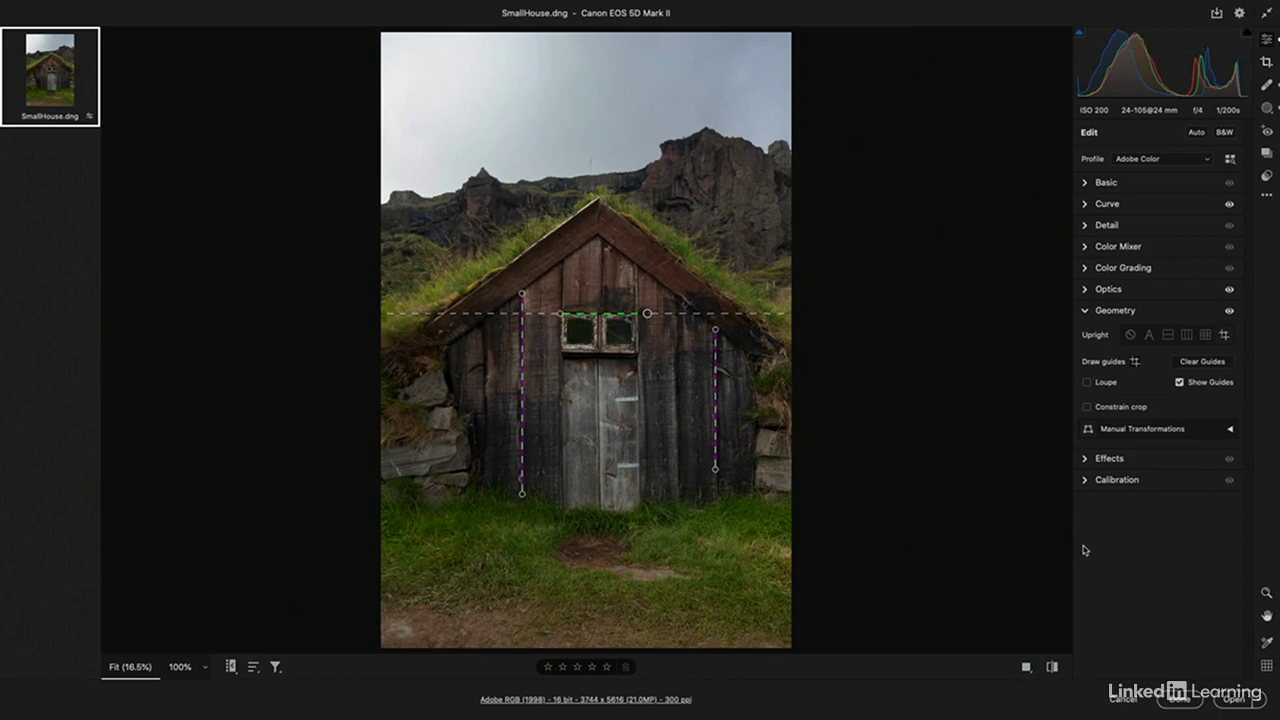
click(1265, 666)
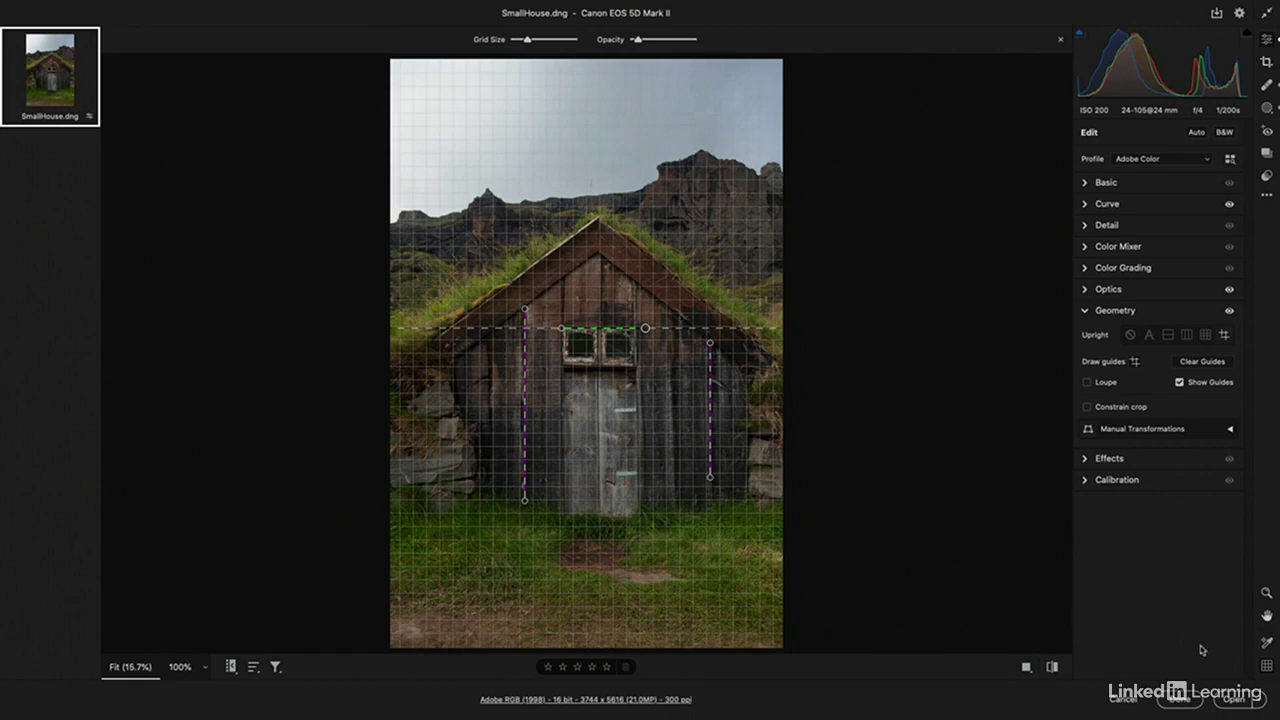
click(1266, 666)
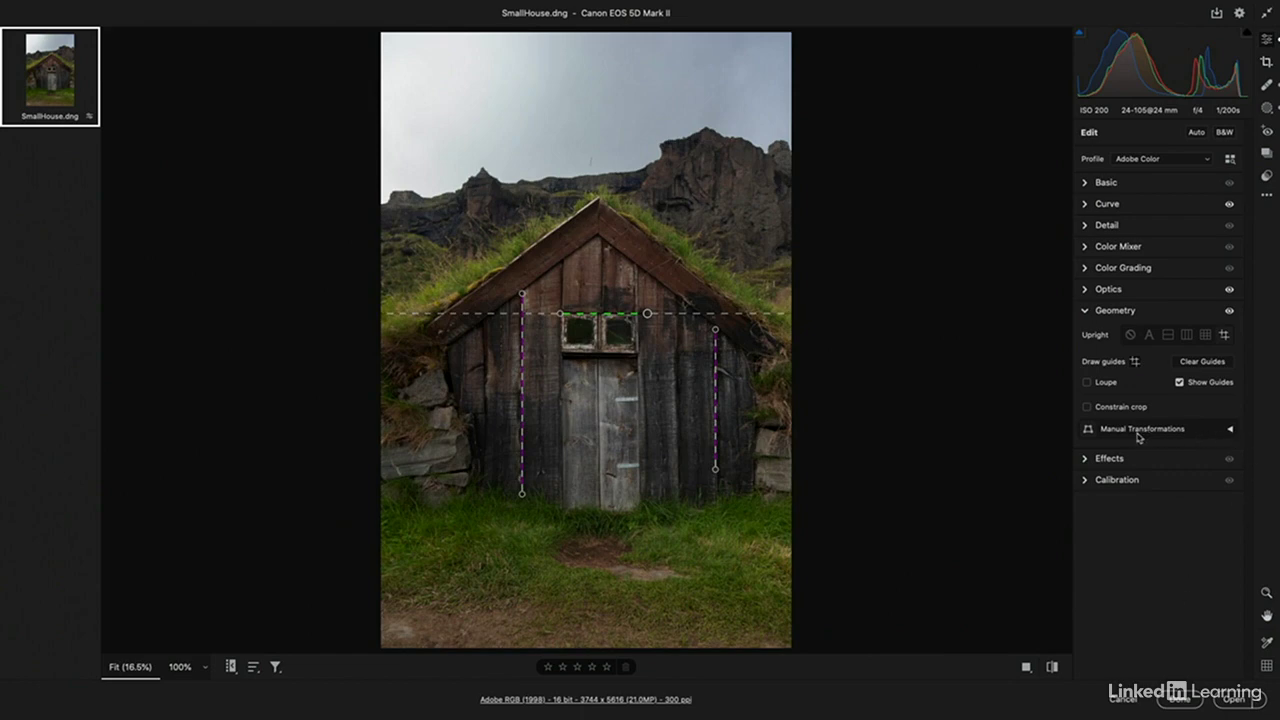
Try manual transformations with Aspect +30, Scale 99, Offset X +7.4 and Offset Y +14.8, resetting each to its default.
click(1230, 429)
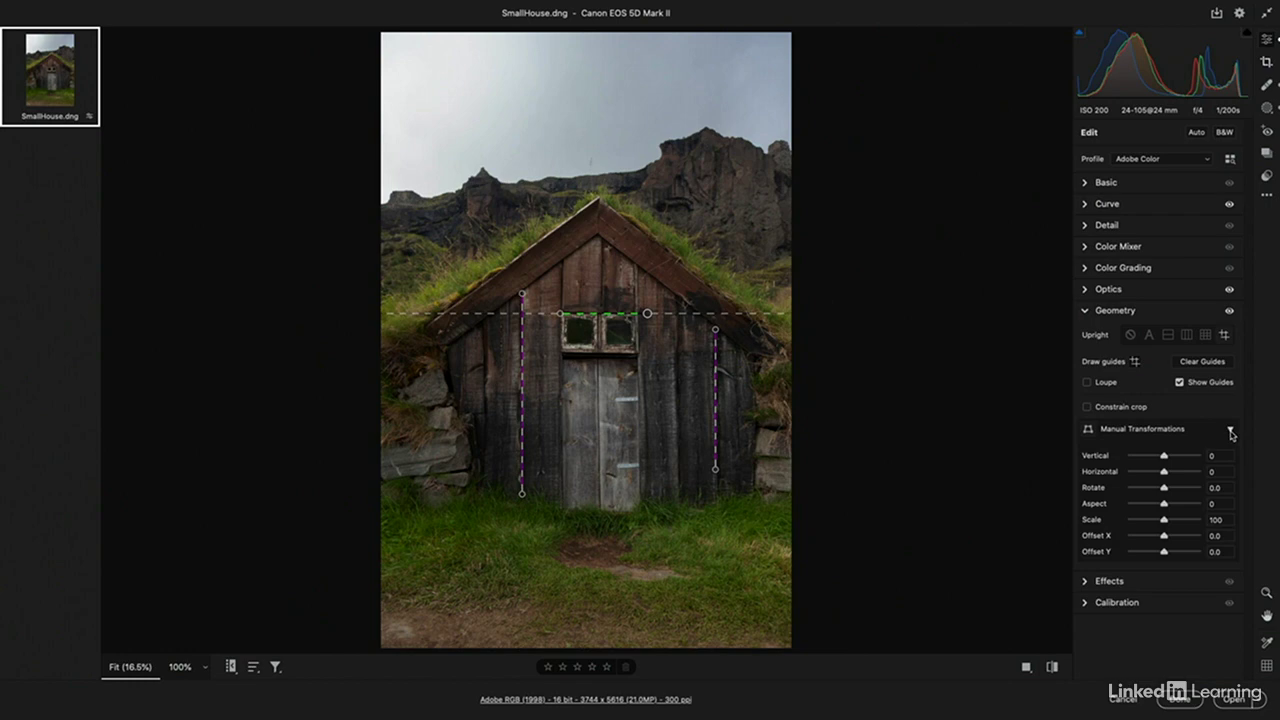
drag(1166, 507, 1176, 507)
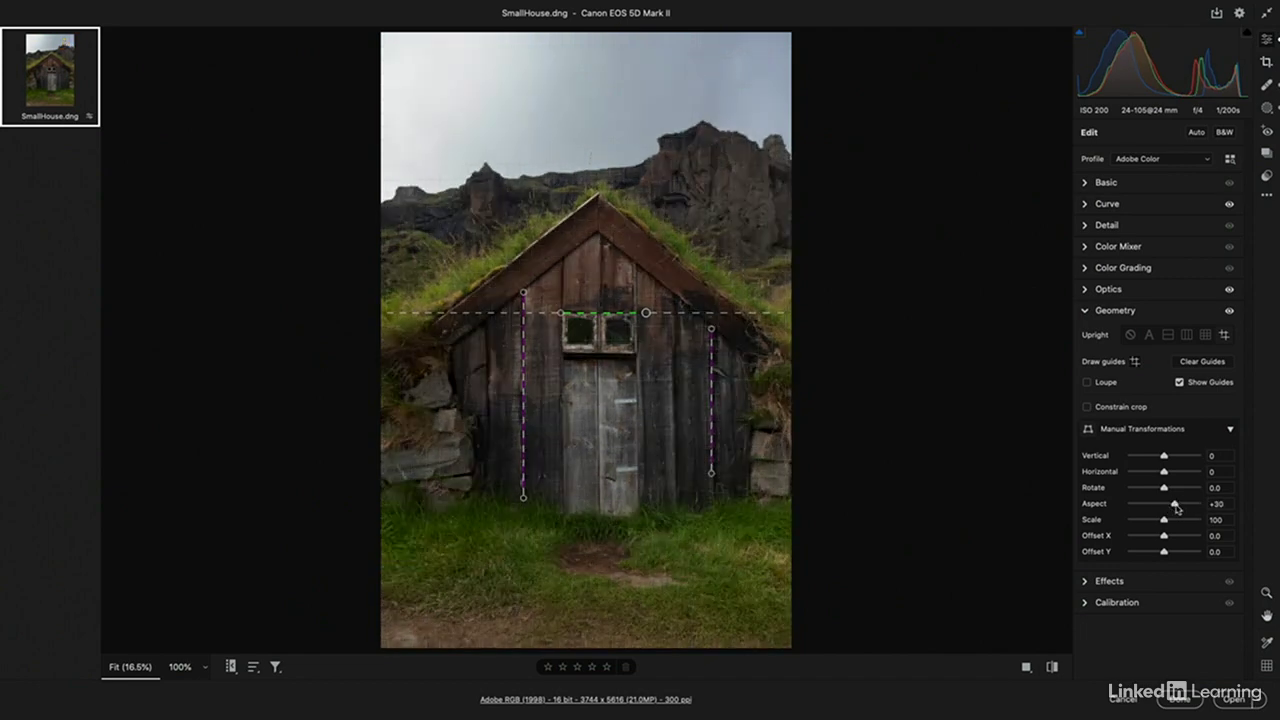
double_click(1177, 509)
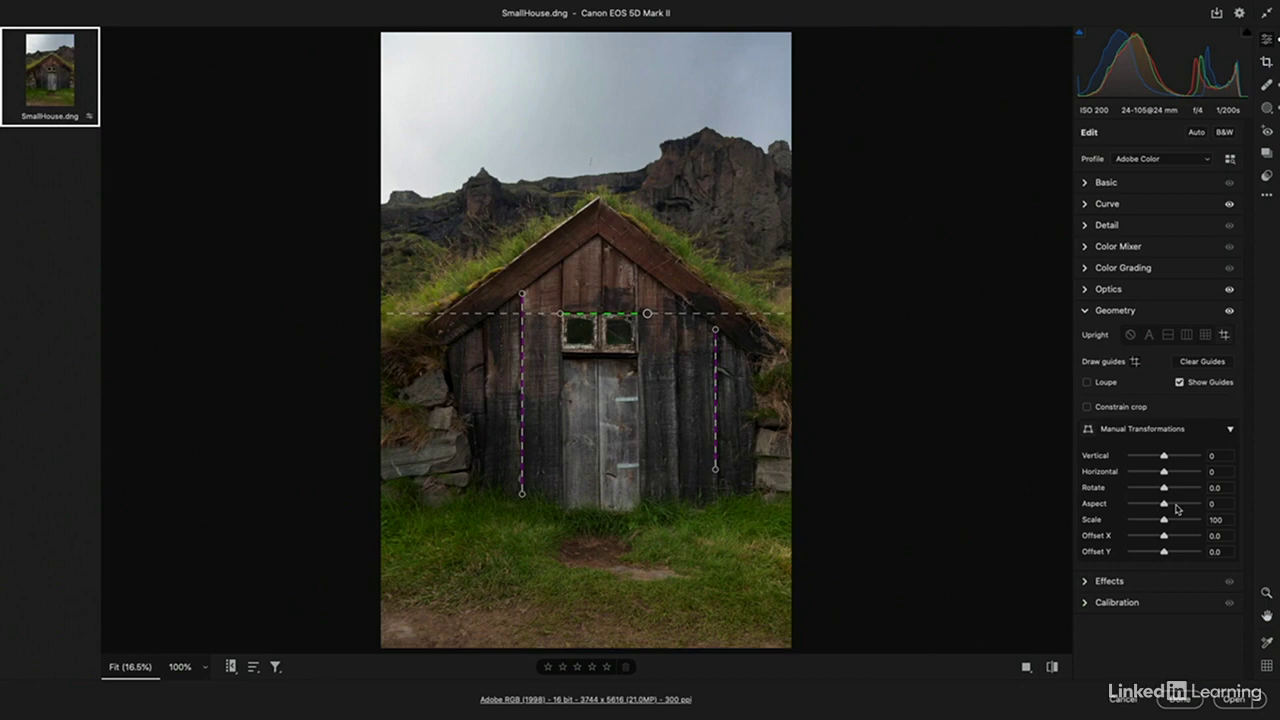
drag(1165, 522, 1172, 557)
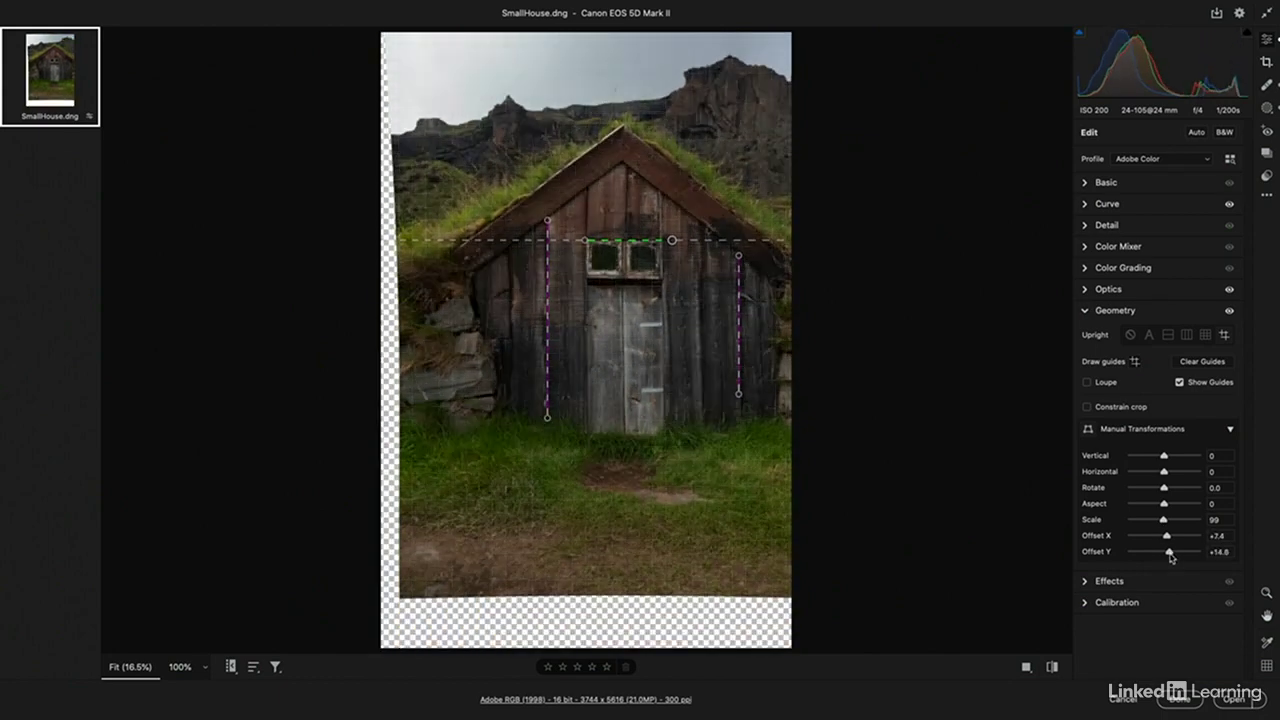
double_click(1169, 552)
double_click(1166, 537)
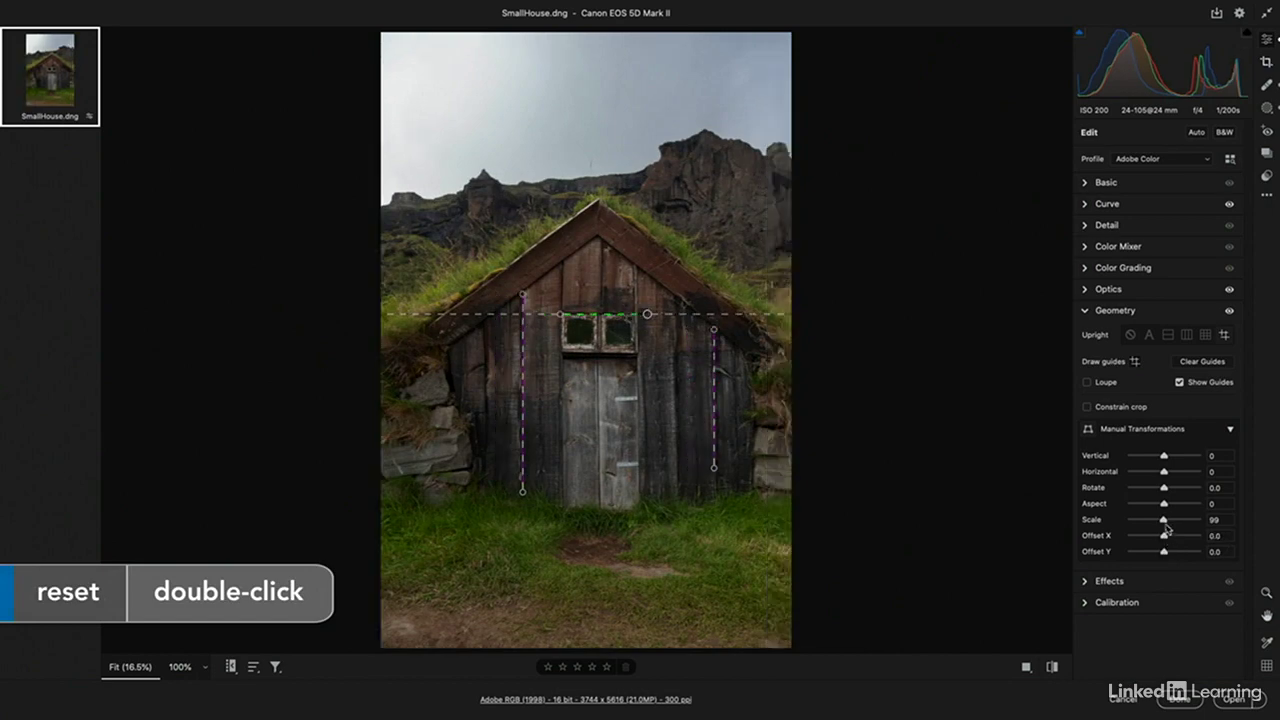
double_click(1164, 520)
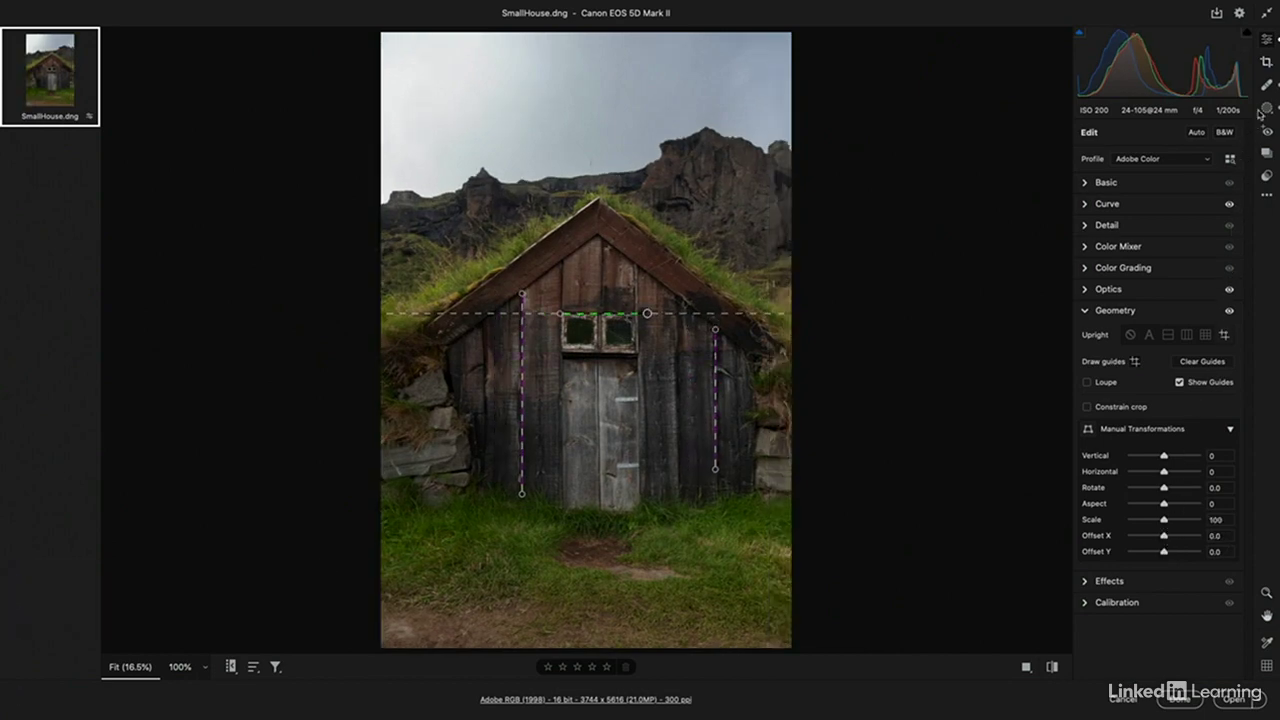
Crop the photo to the 4 x 5 / 8 x 10 aspect ratio.
click(1267, 64)
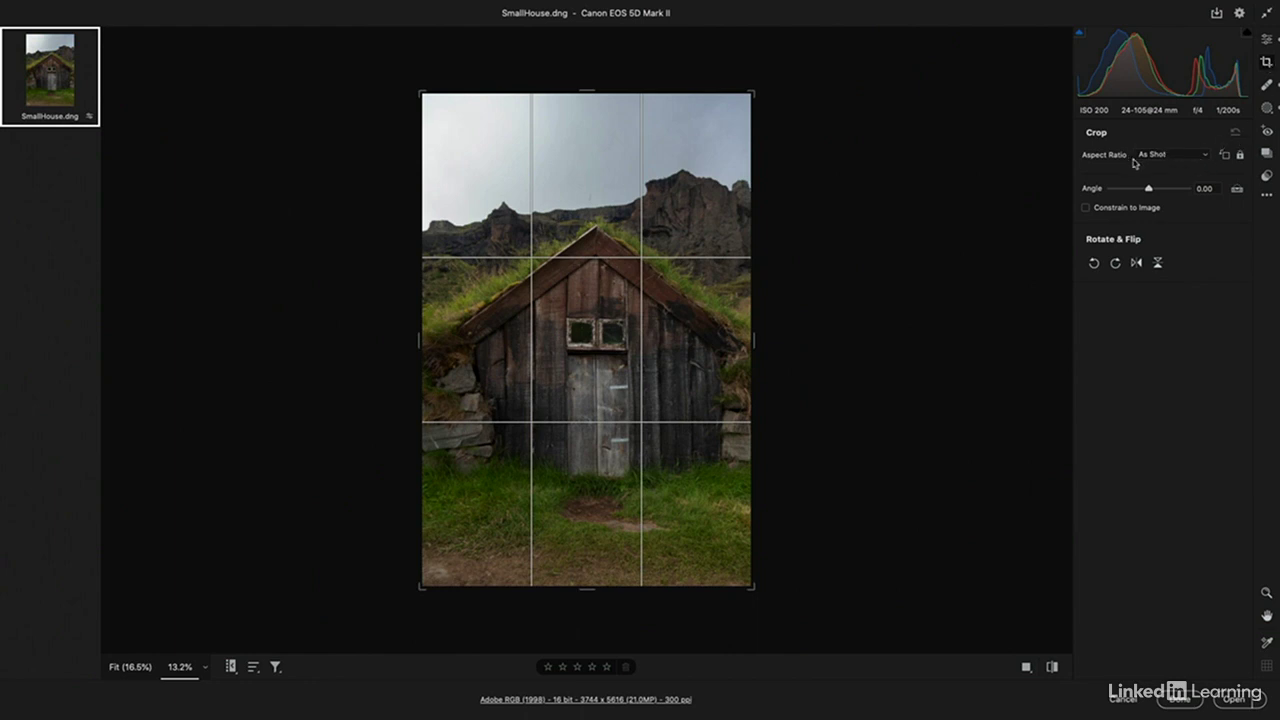
click(1207, 158)
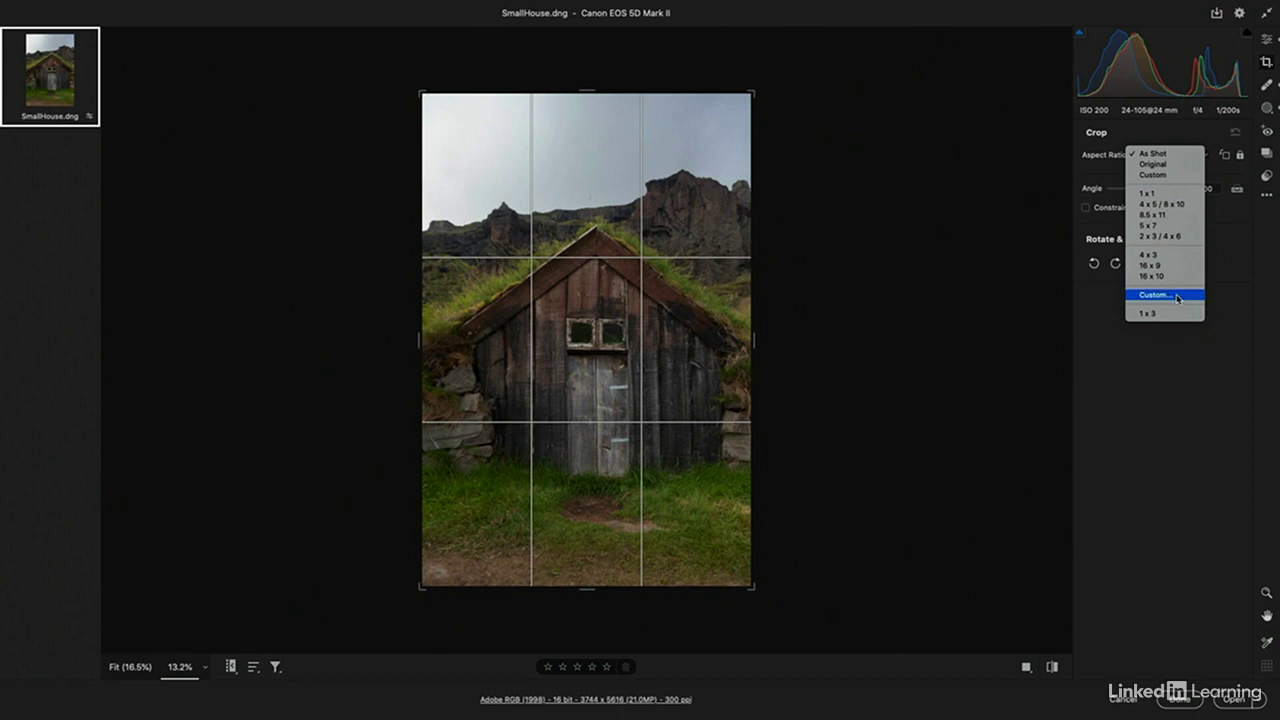
click(1167, 204)
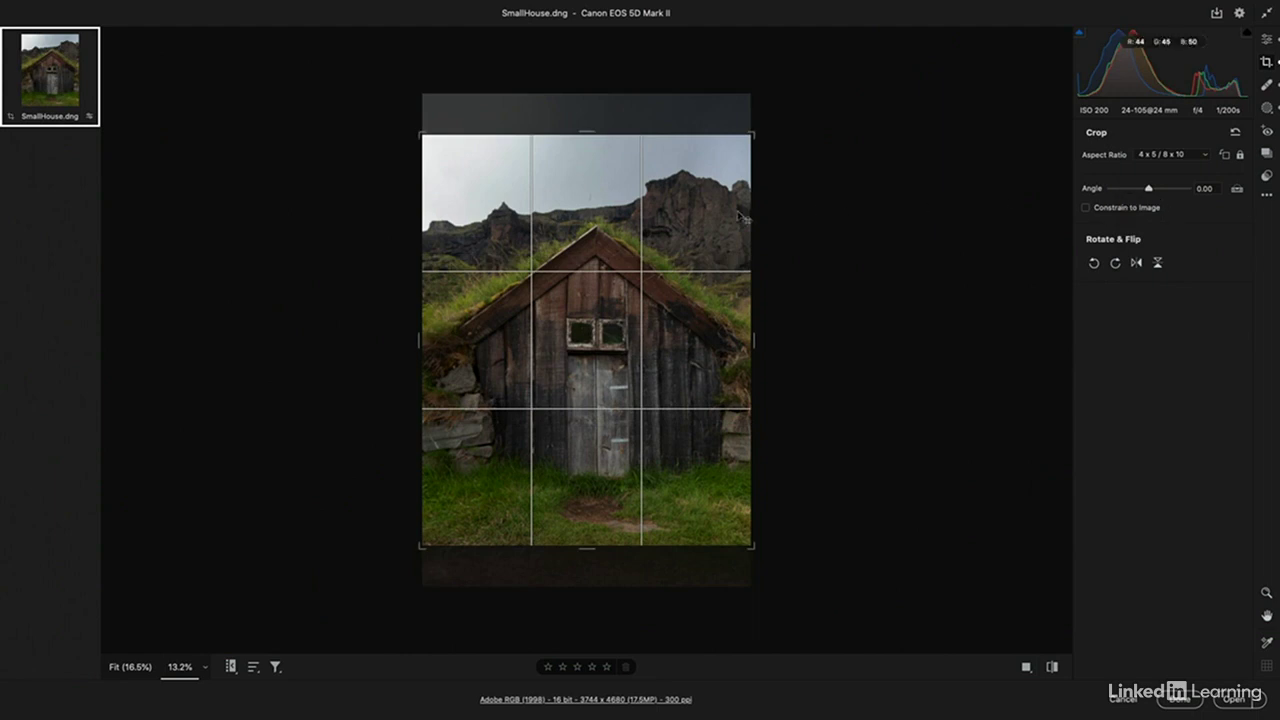
Reposition the photo slightly within the crop frame and rotate the crop to an angle of about -3.70.
mouse_move(661, 206)
mouse_down()
mouse_move(661, 248)
mouse_move(659, 172)
mouse_move(661, 213)
mouse_up()
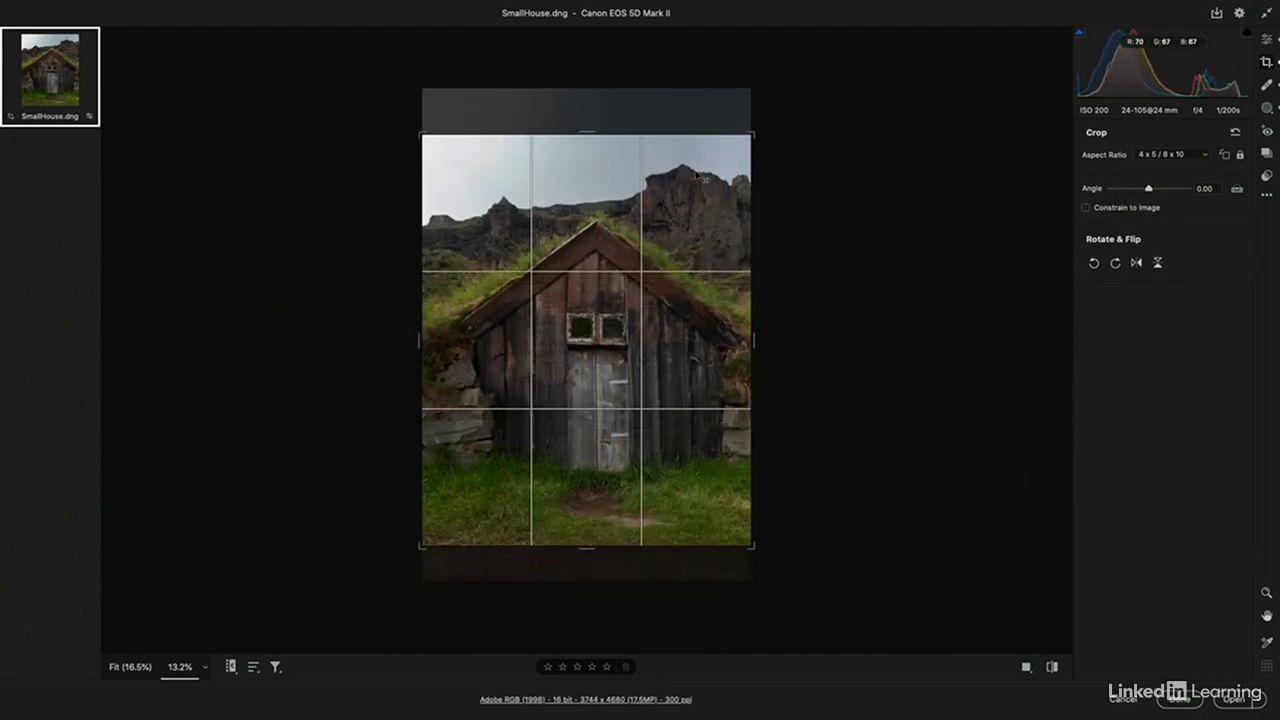
mouse_move(754, 131)
mouse_down()
mouse_move(736, 143)
mouse_move(766, 130)
mouse_up()
mouse_move(762, 118)
mouse_down()
mouse_move(777, 137)
mouse_move(749, 103)
mouse_up()
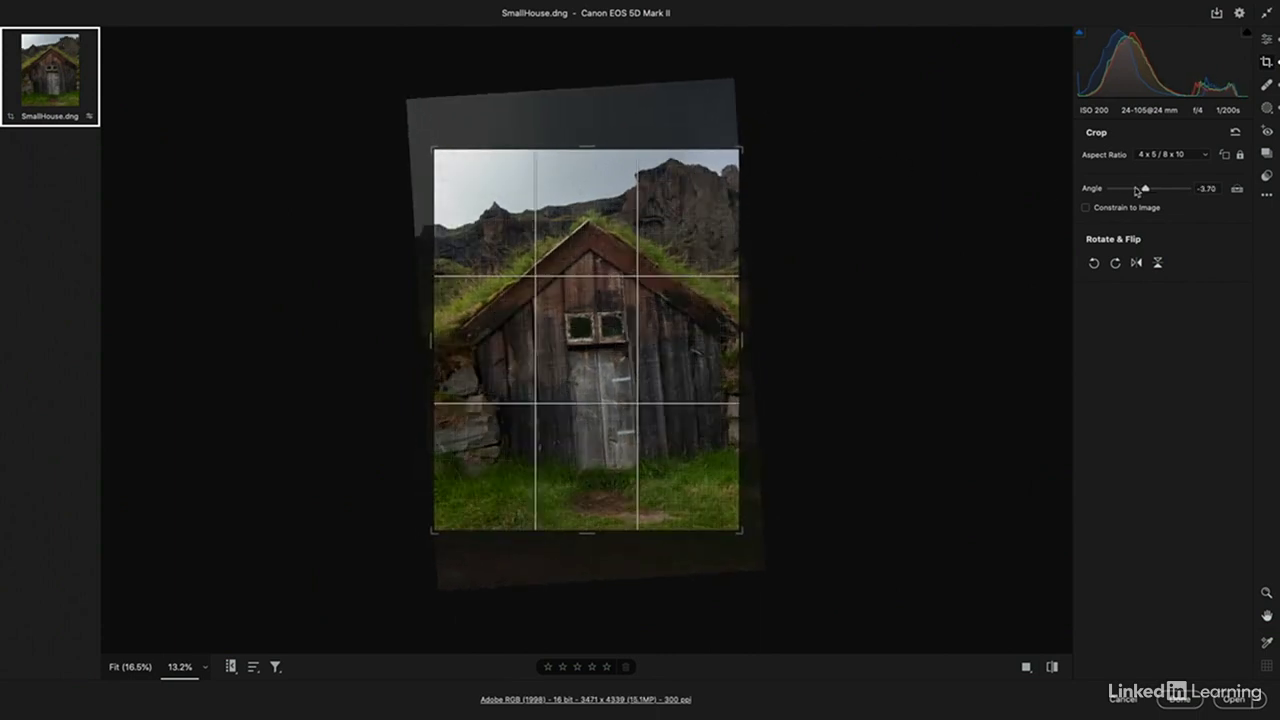
Try straightening the photo by adjusting the crop angle to -2.50 and drawing a straighten line across the house, and reset the angle to 0.00.
drag(1145, 190, 1147, 190)
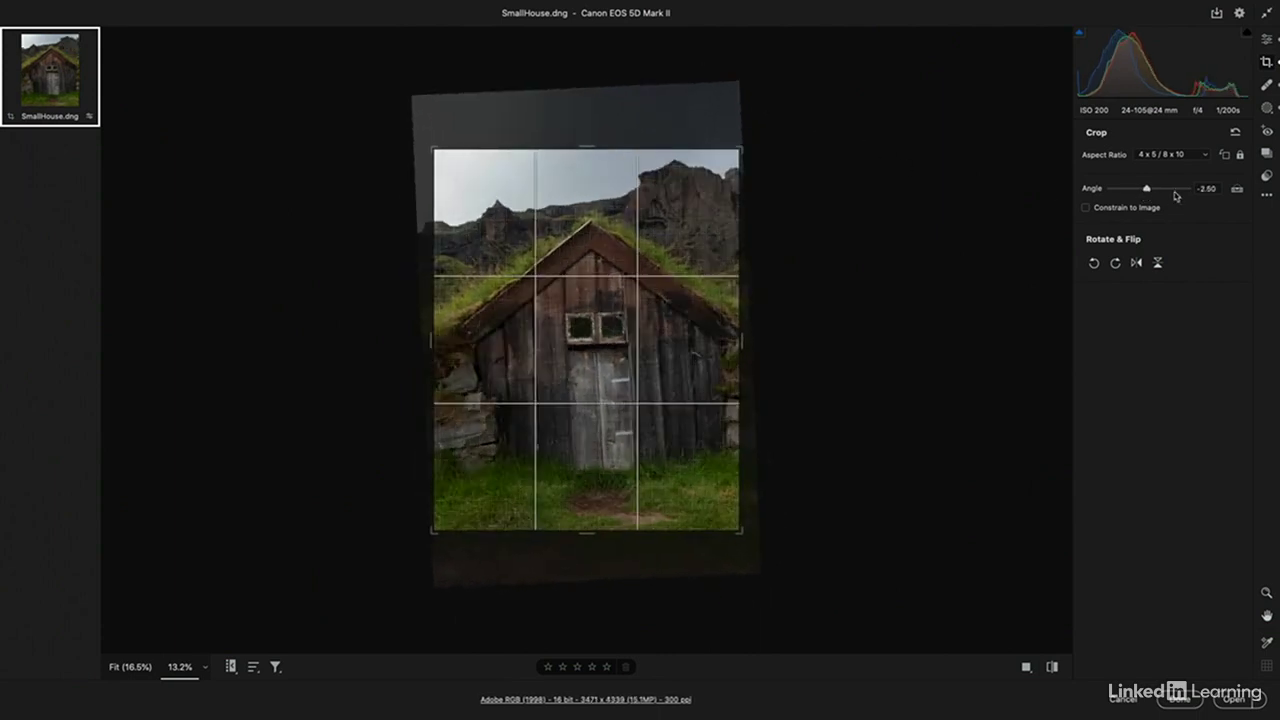
click(1238, 190)
drag(465, 344, 741, 337)
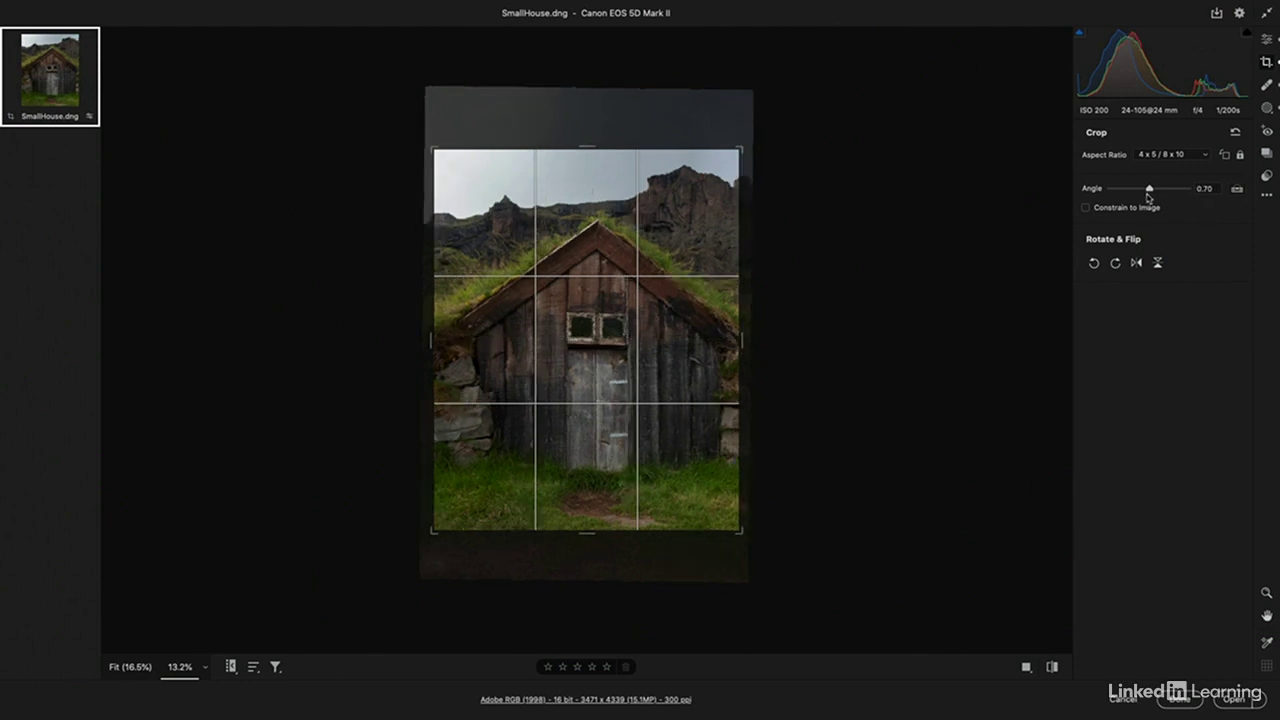
double_click(1150, 190)
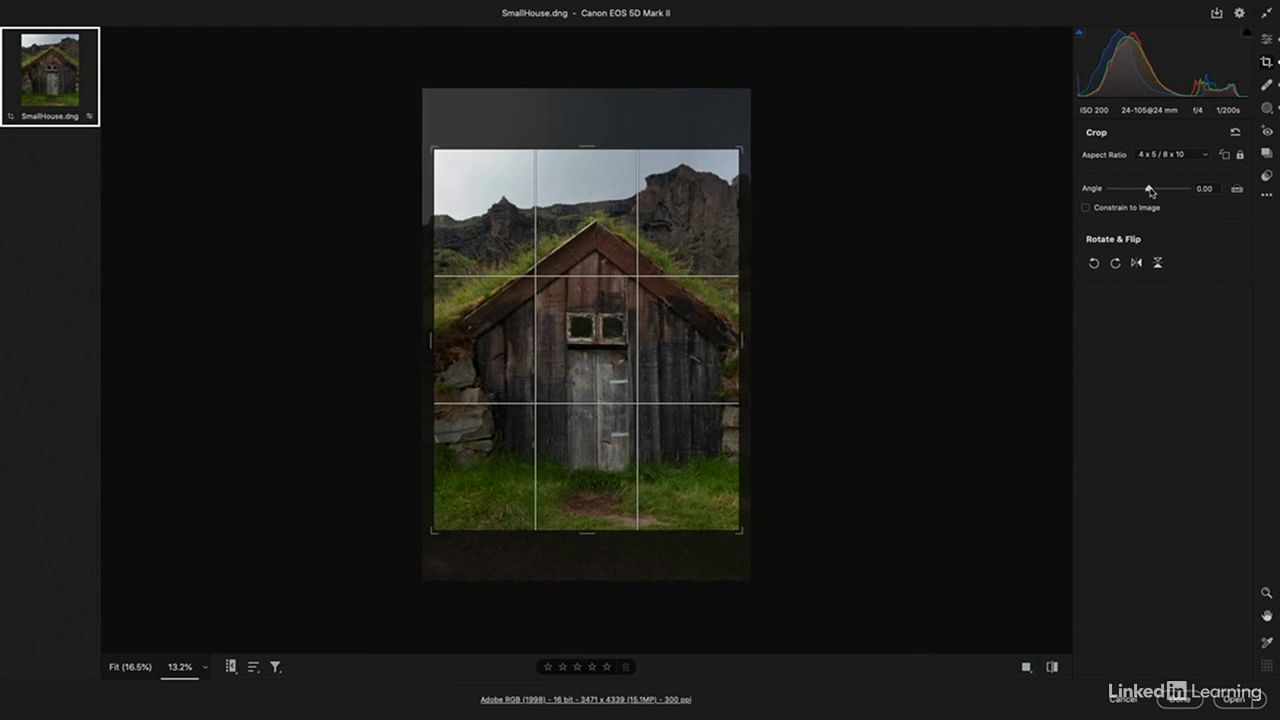
Unlock the aspect ratio to enlarge the crop freely, and try rotating the crop's aspect ratio to landscape and back to portrait.
click(1241, 157)
drag(744, 147, 765, 128)
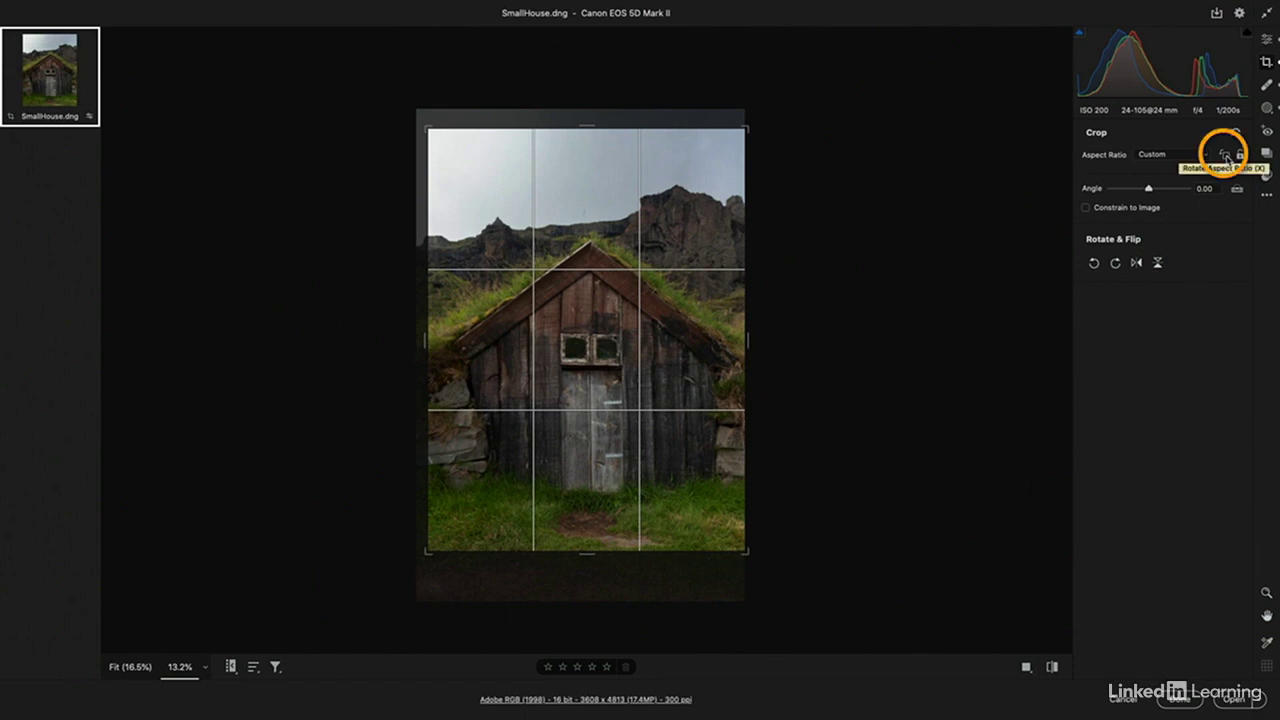
click(1227, 157)
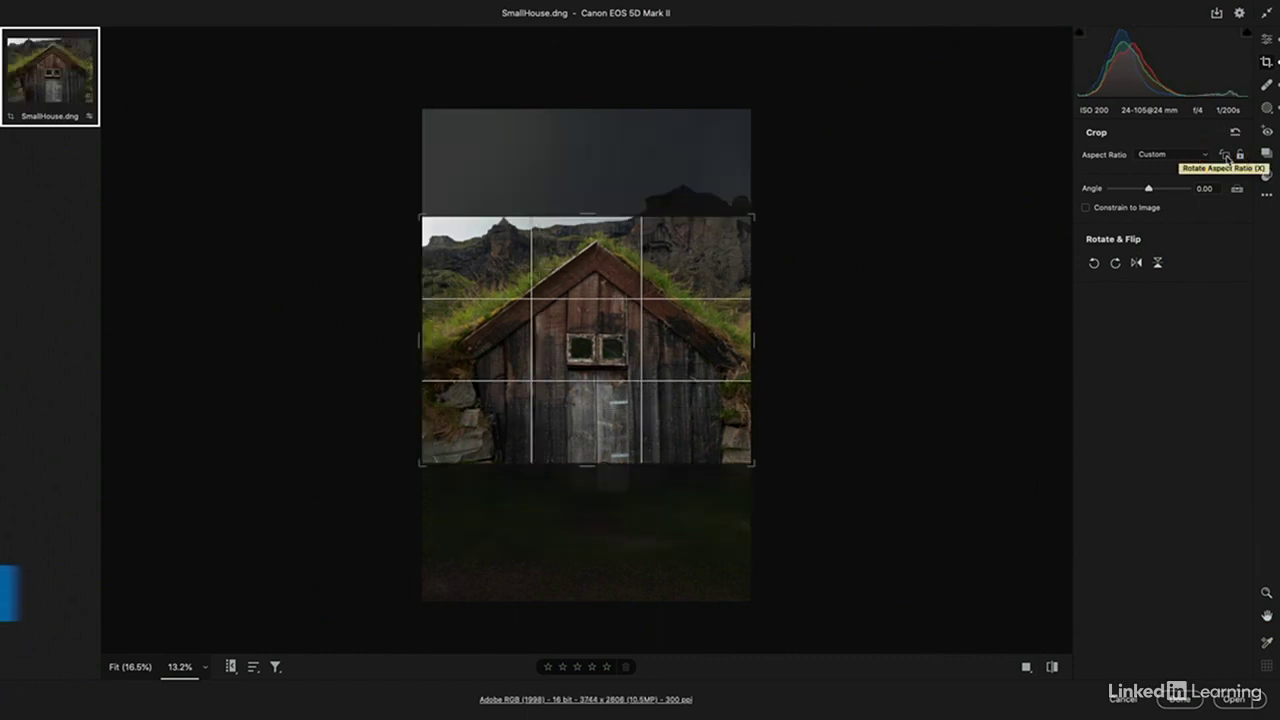
key(x)
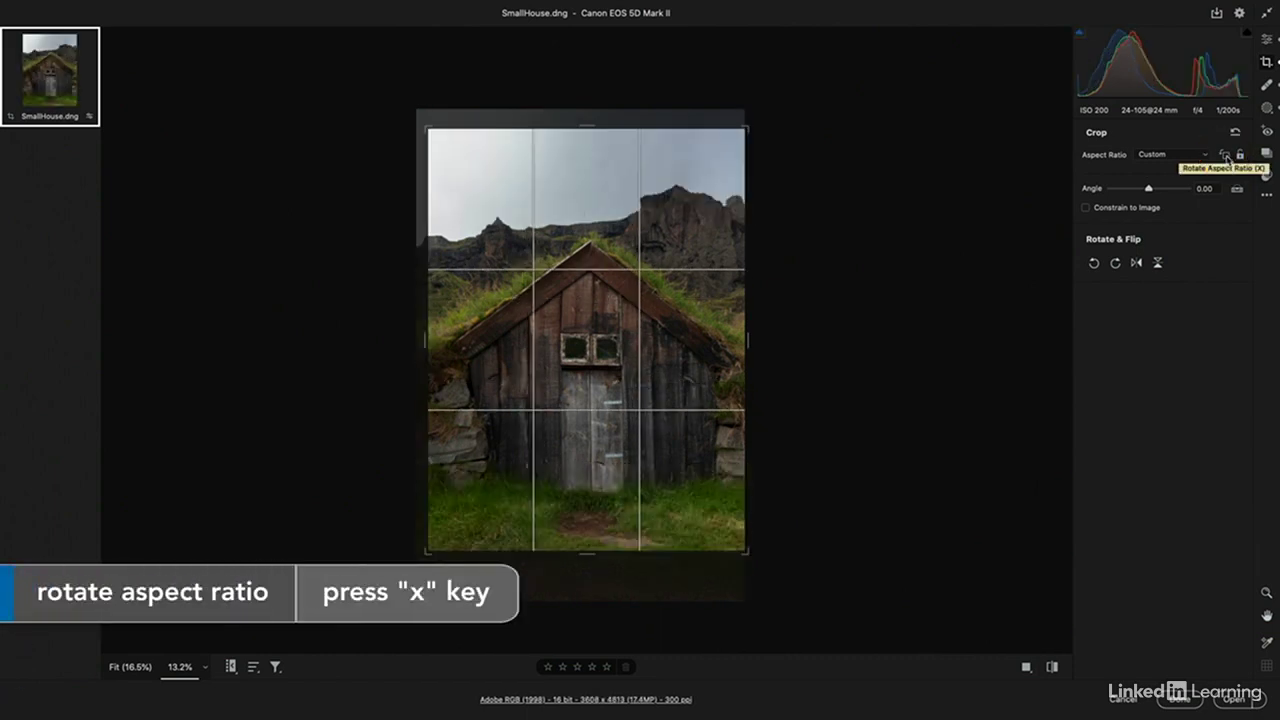
Constrain the crop to the 4 x 5 / 8 x 10 aspect ratio, tighten it slightly and reposition the house within the frame.
click(1203, 156)
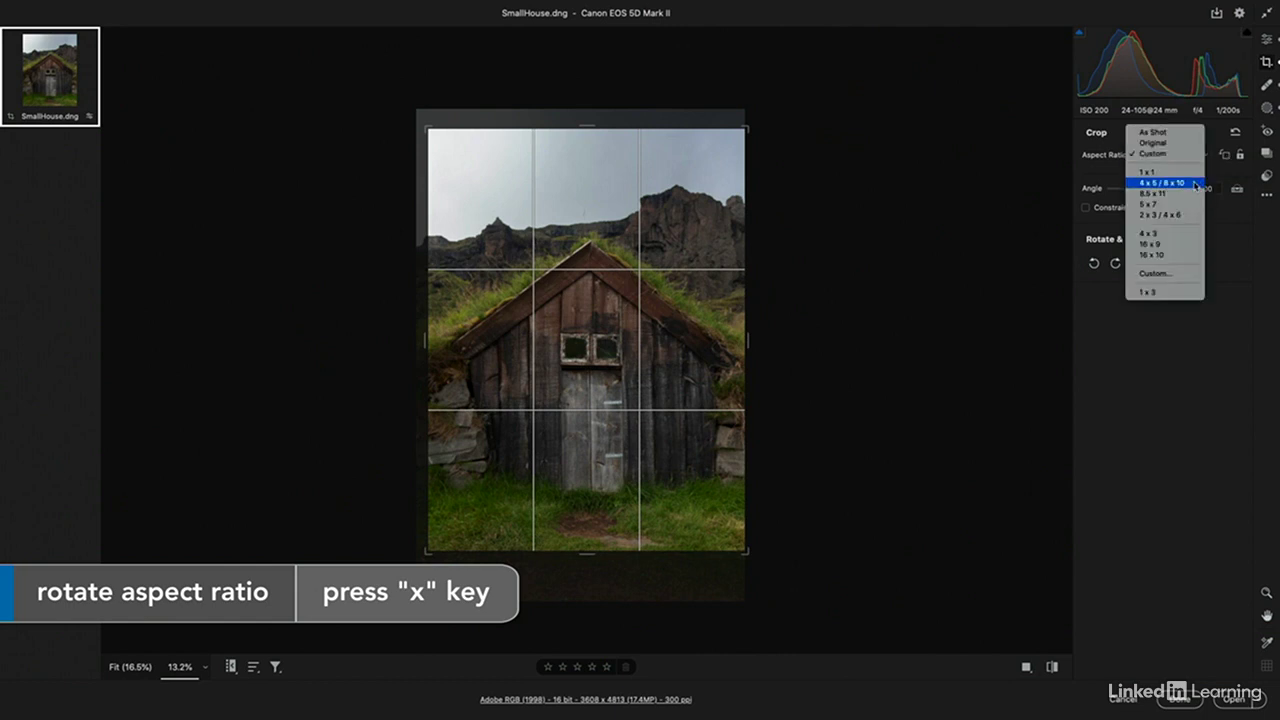
click(1196, 184)
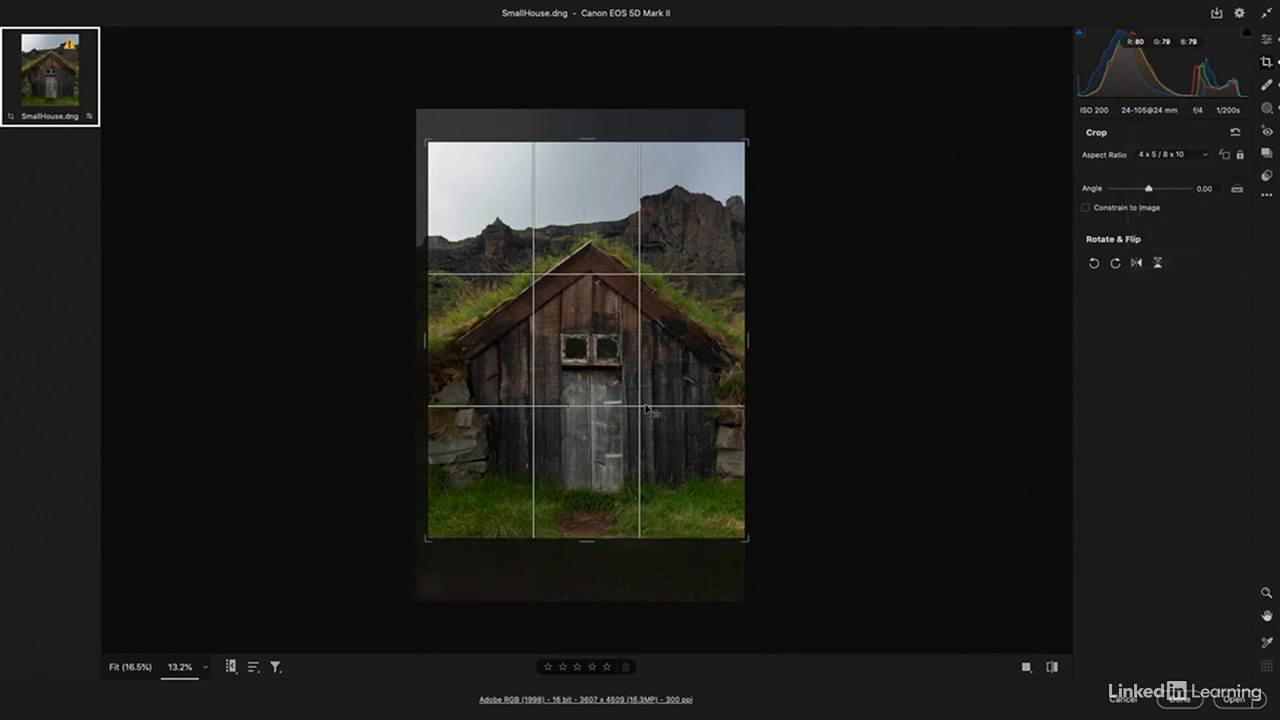
drag(647, 409, 650, 387)
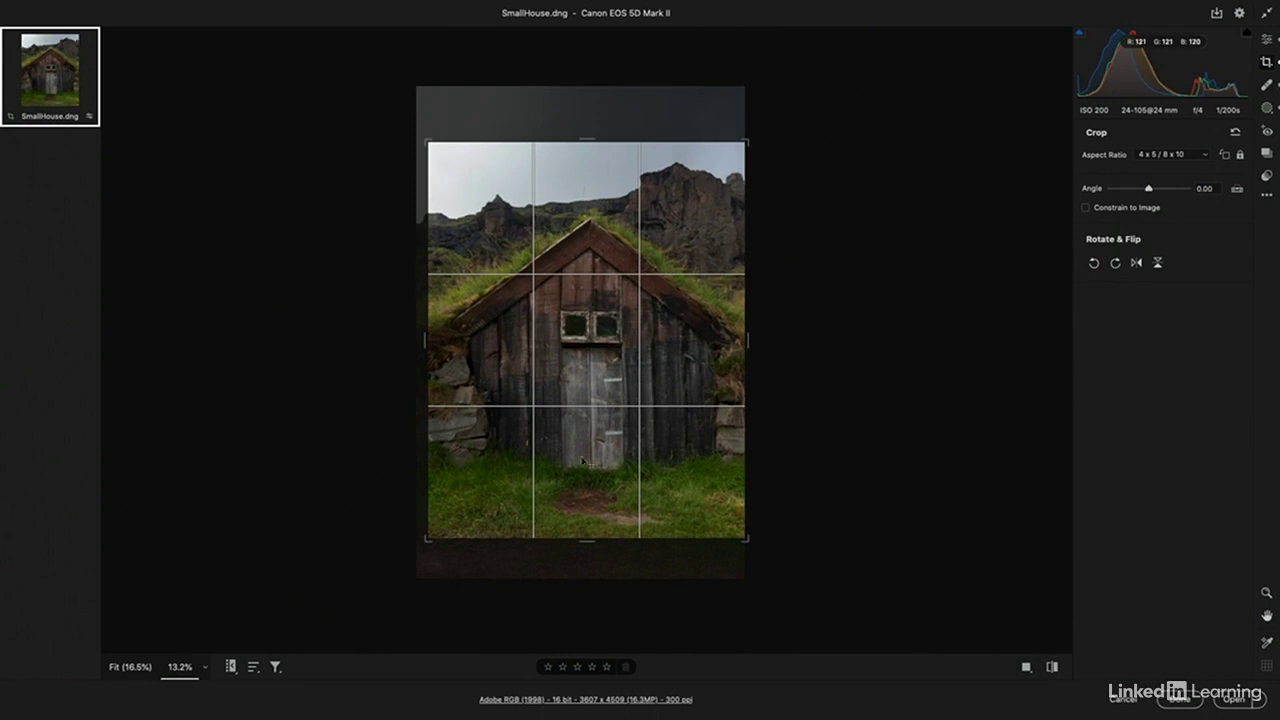
drag(428, 538, 439, 523)
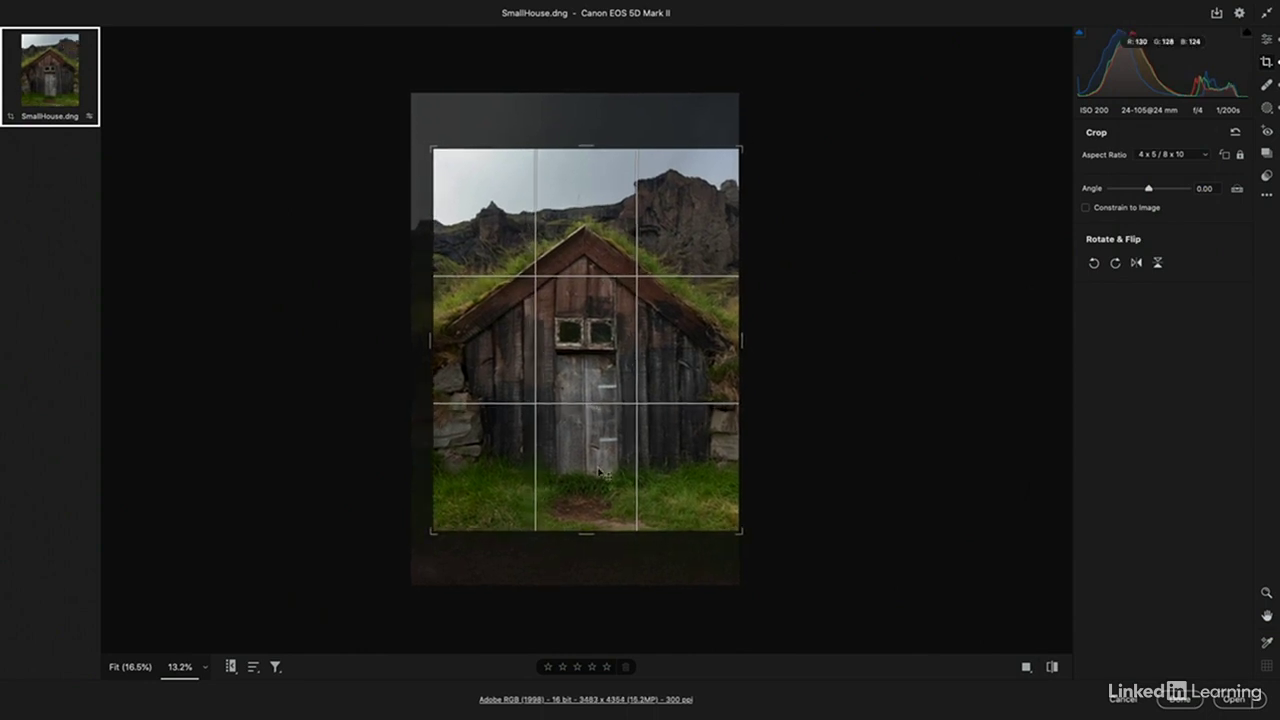
drag(600, 470, 596, 463)
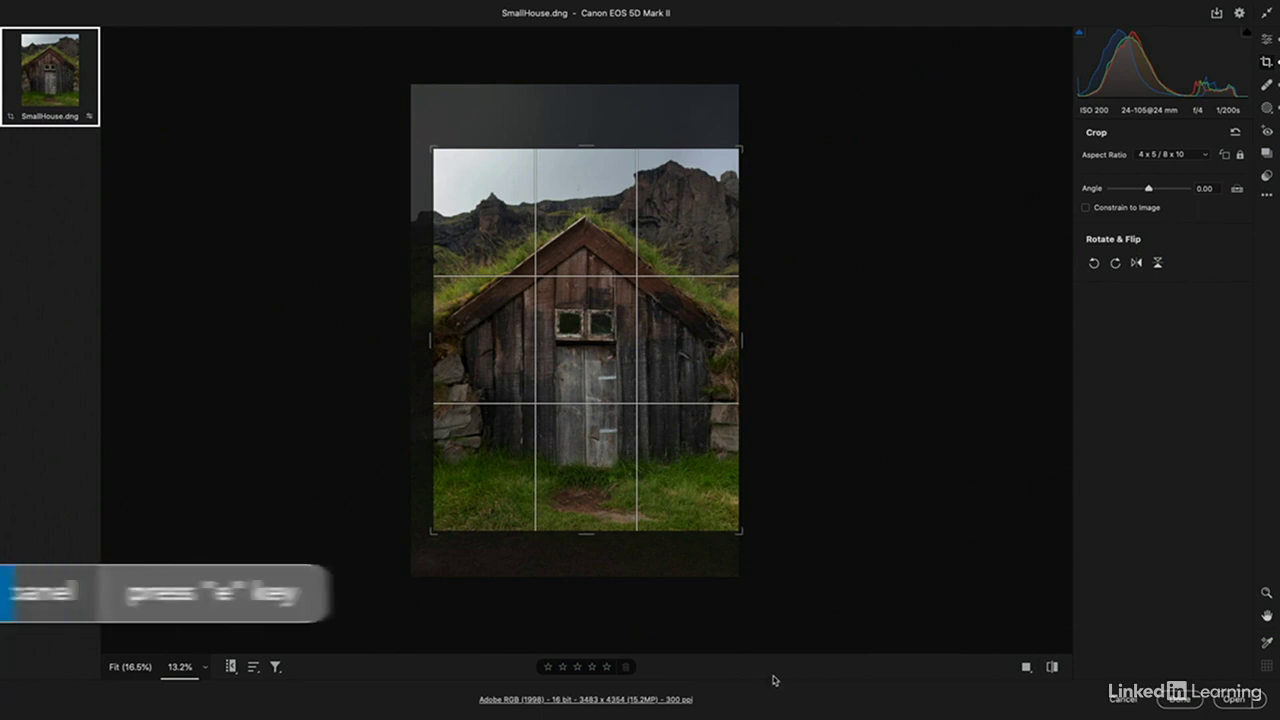
Apply the crop by returning to the Edit controls, and save the raw adjustments to go back to Adobe Bridge.
key(e)
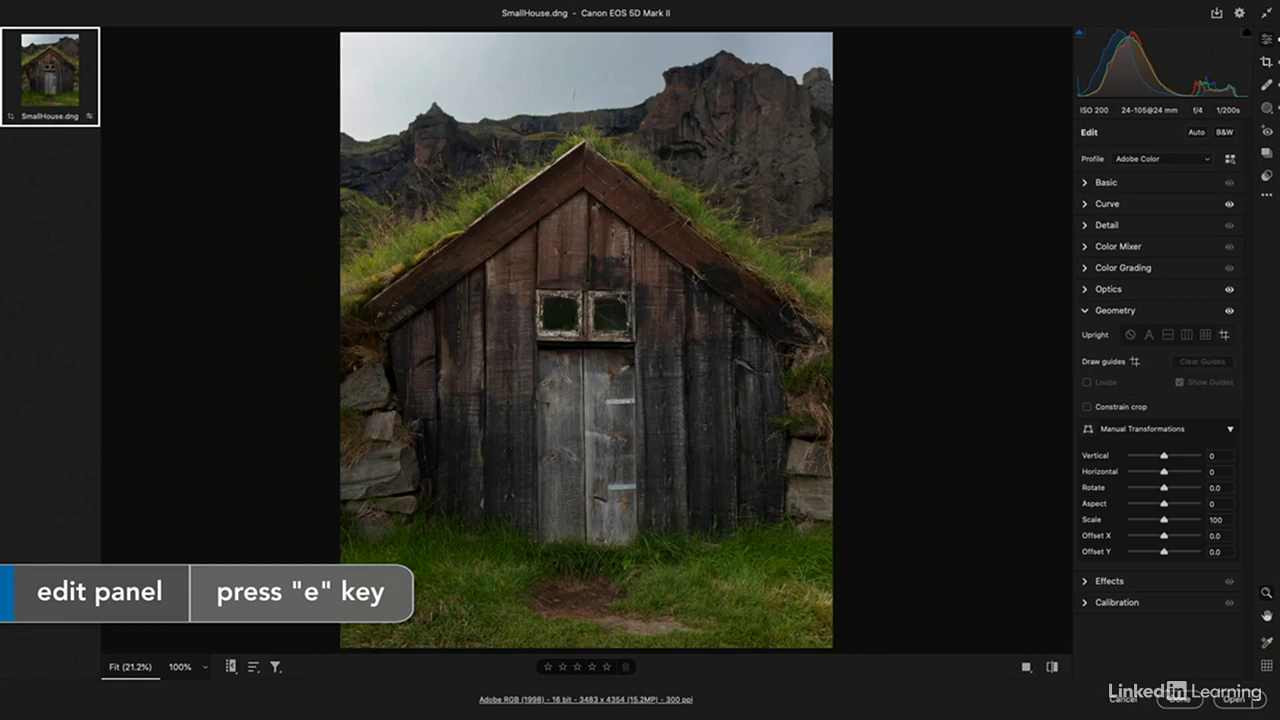
click(1181, 700)
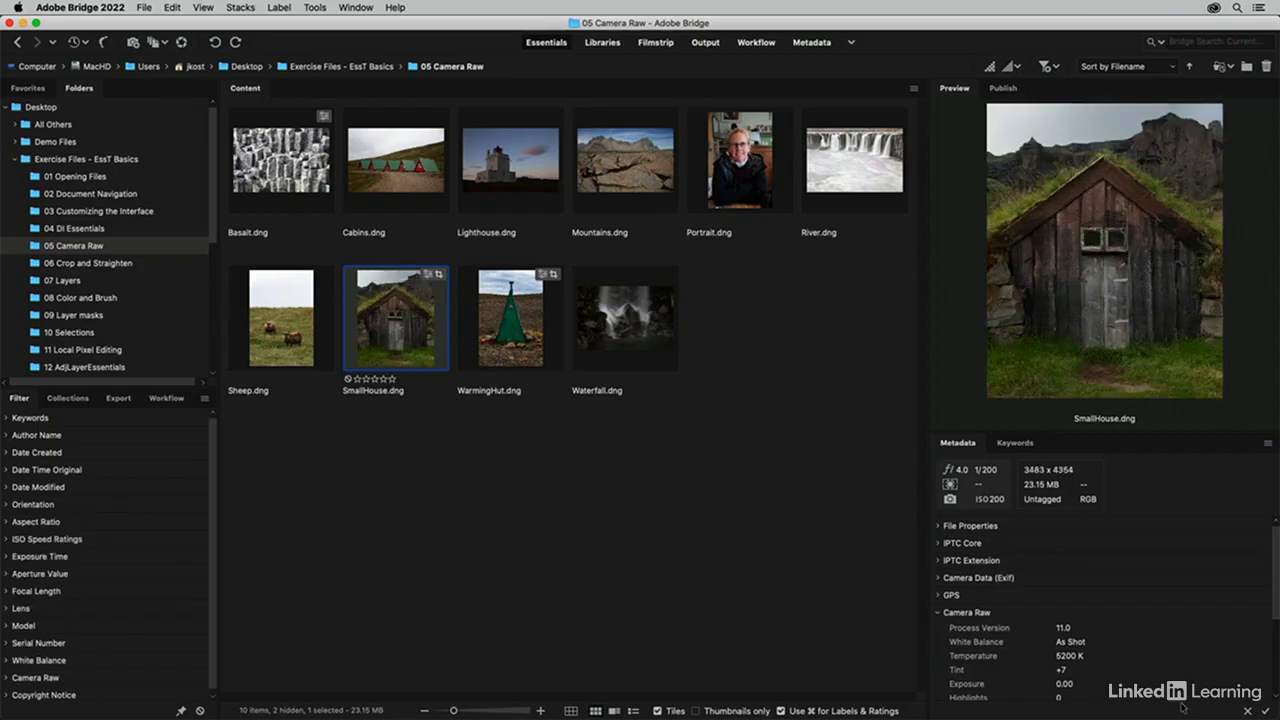